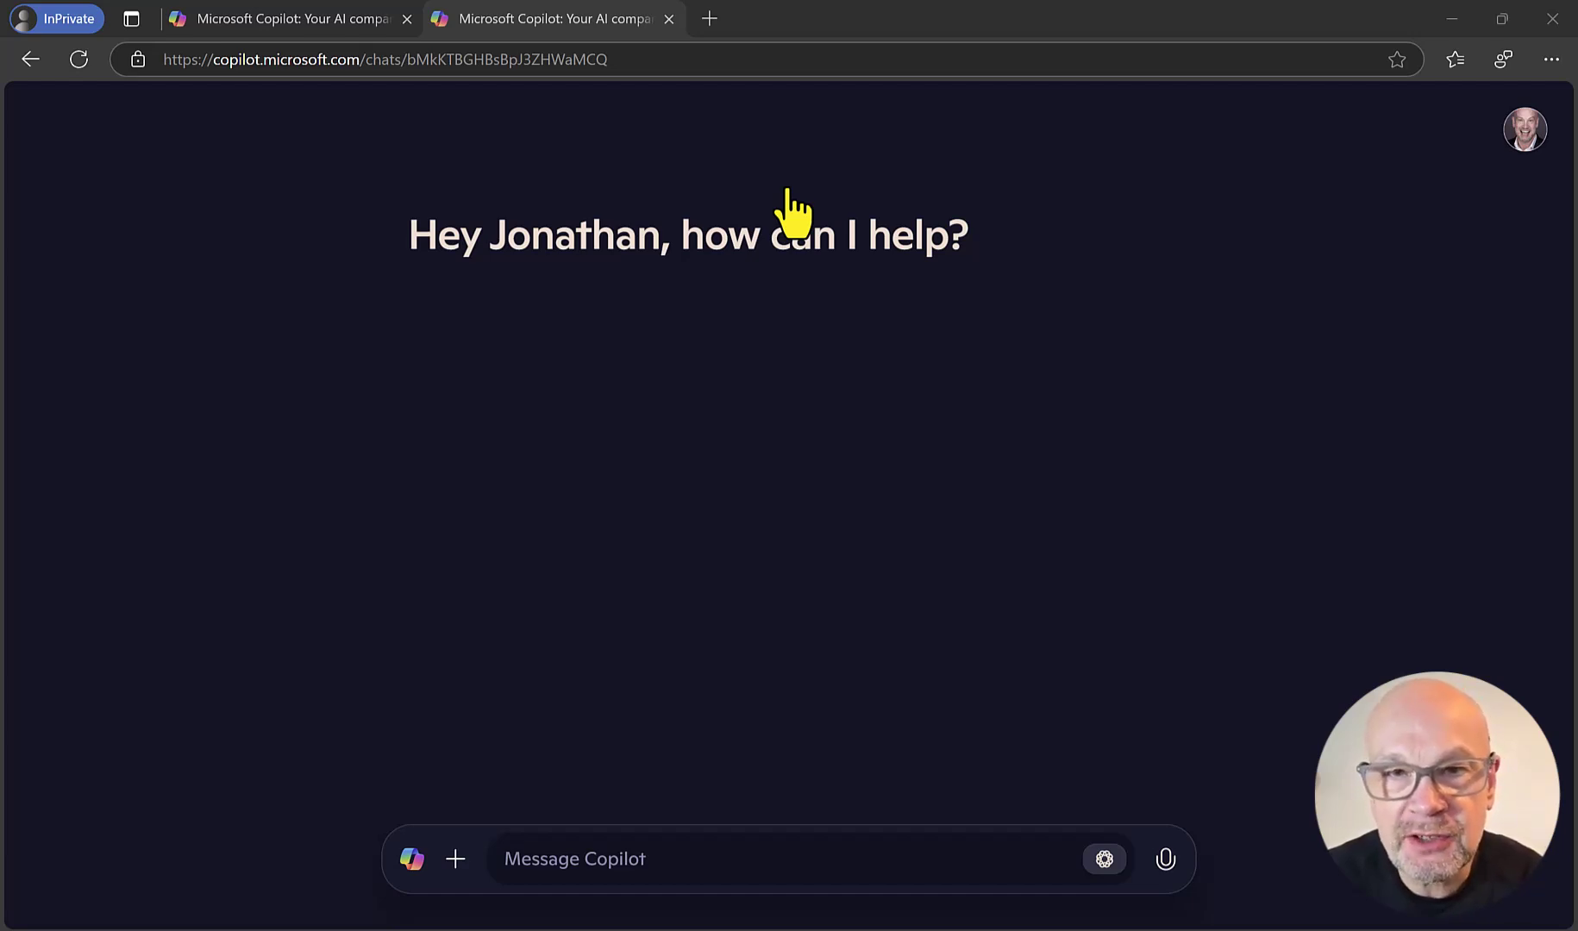
# Step: Turn on Think Deeper mode in the new empty Copilot chat
pyautogui.click(1105, 860)
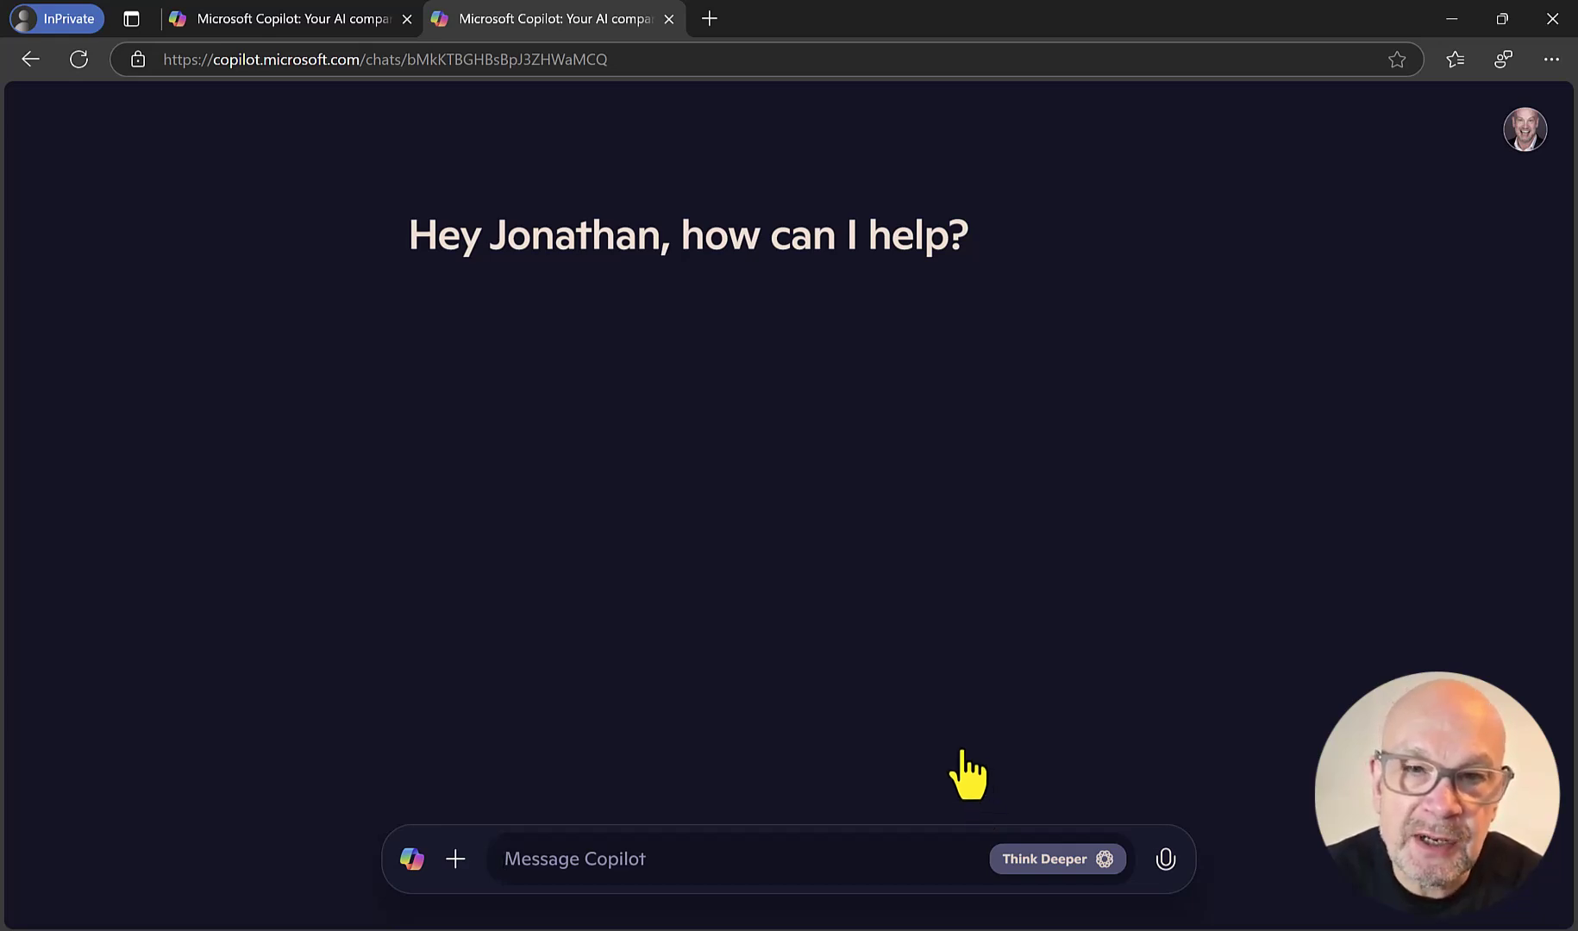
# Step: Switch to the earlier tab with the handmade jewellery customer avatar conversation
pyautogui.click(327, 23)
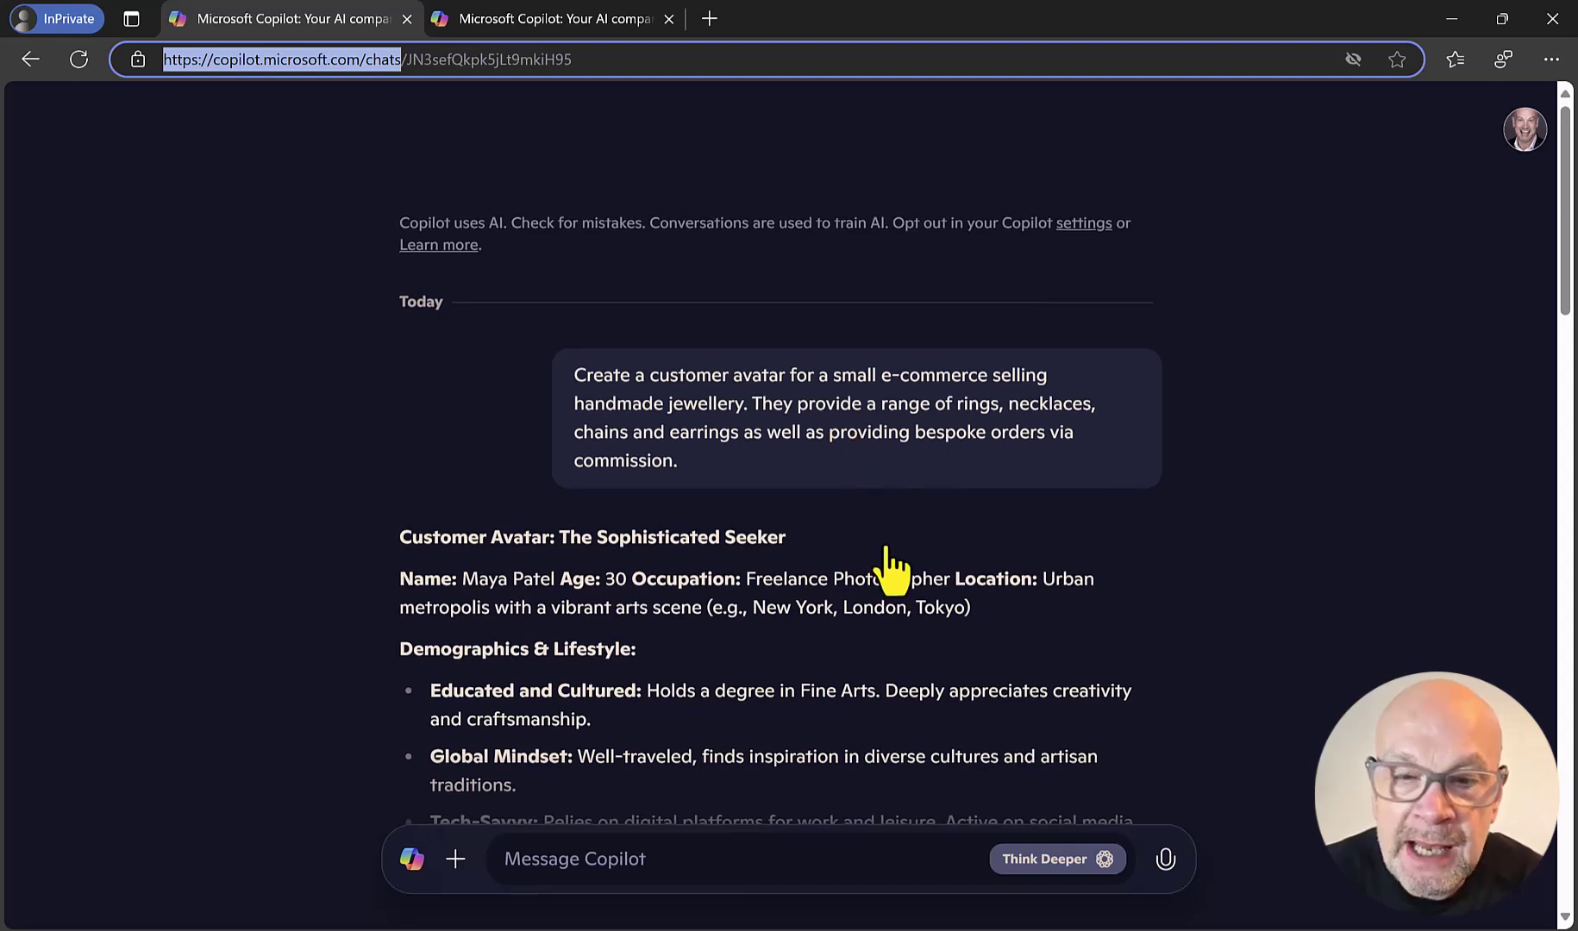
pyautogui.scroll(-1, 888, 569)
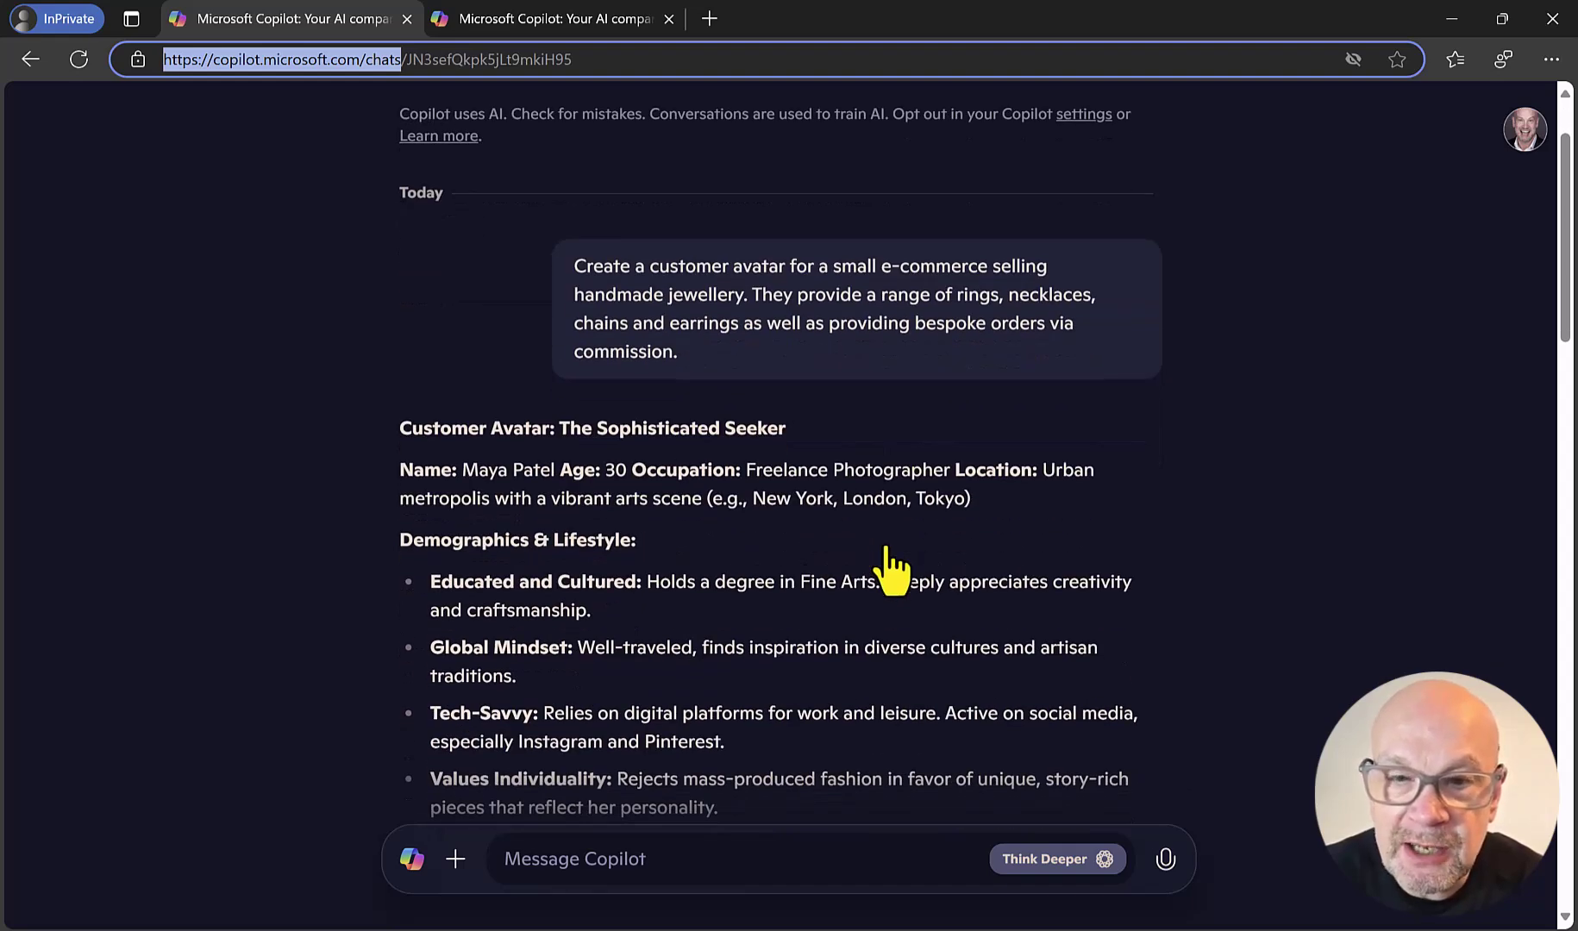
pyautogui.scroll(-1, 893, 569)
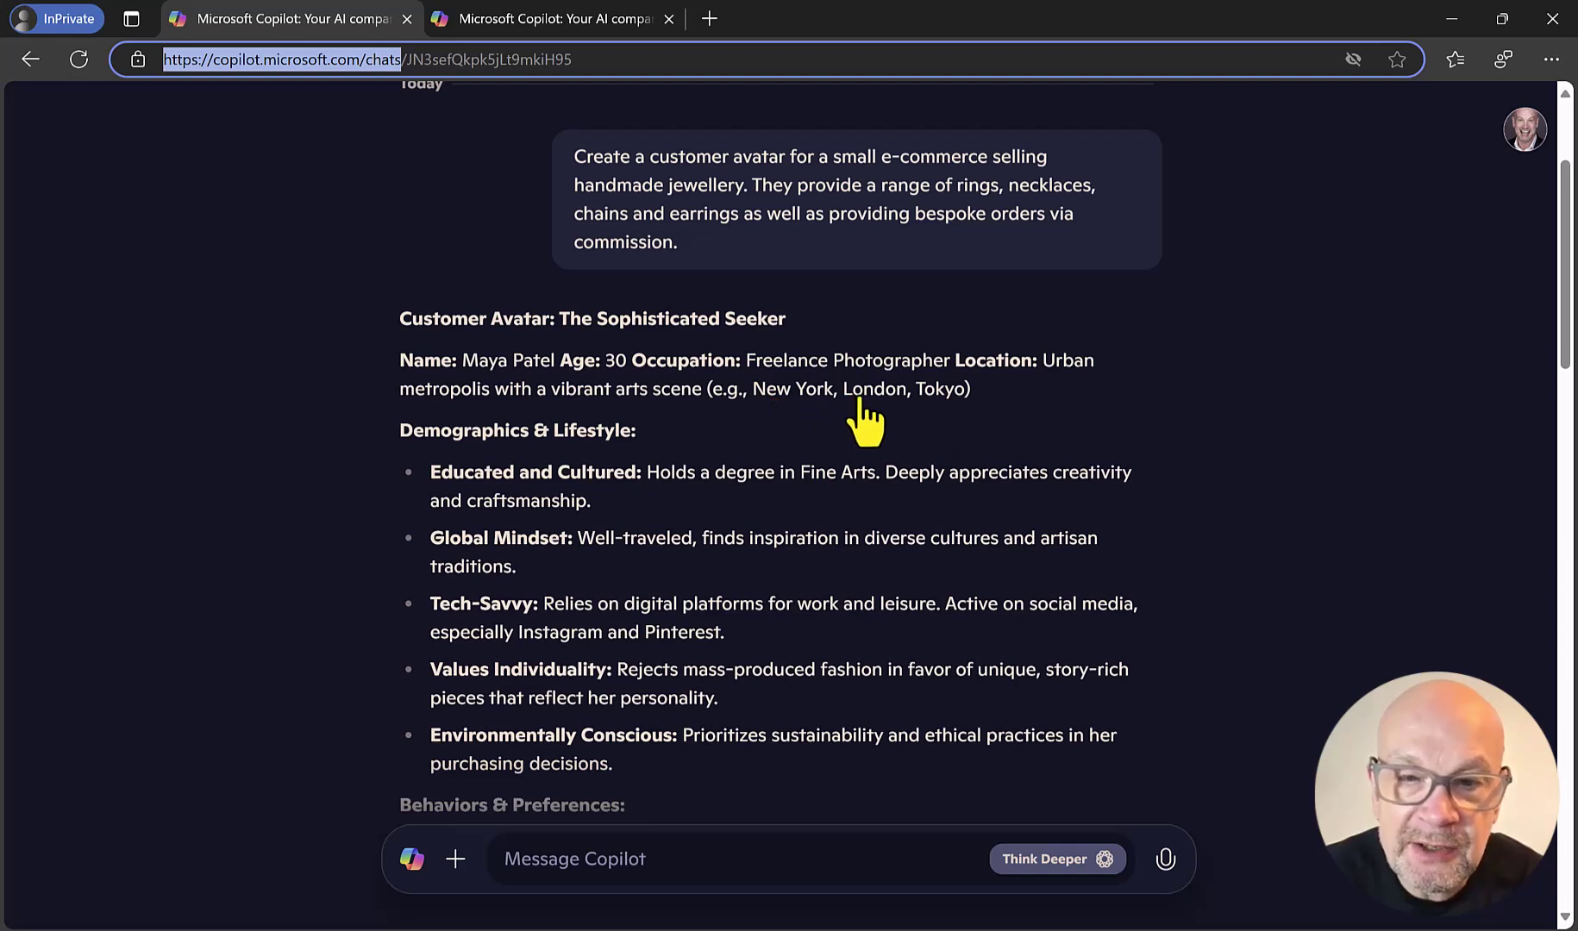
pyautogui.scroll(-1, 865, 423)
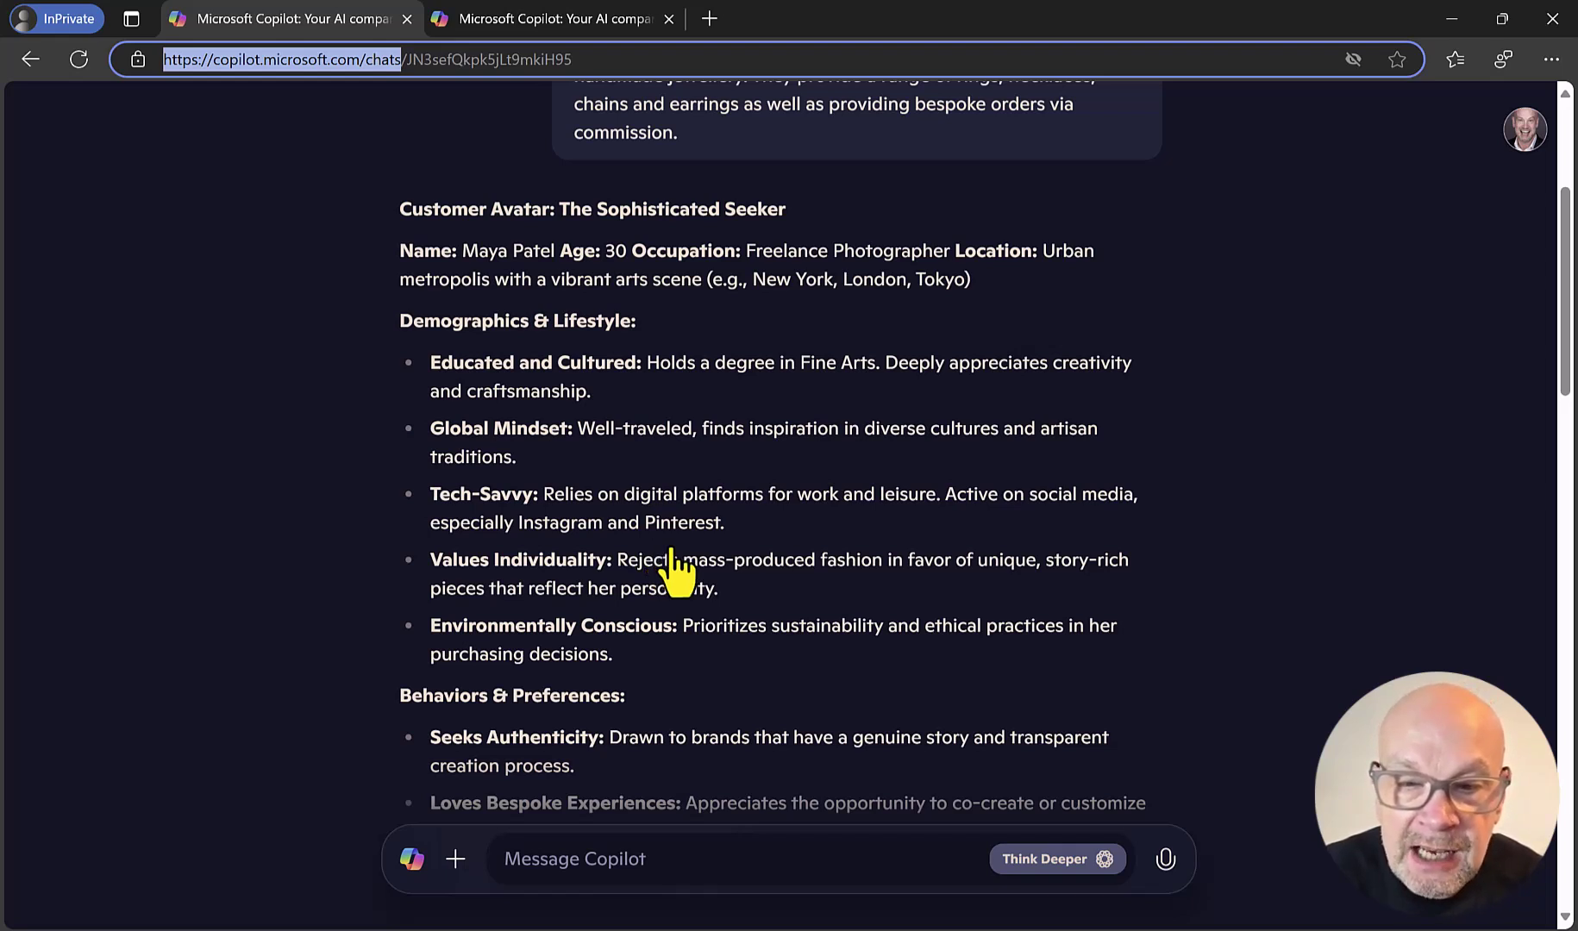
pyautogui.scroll(-1, 677, 569)
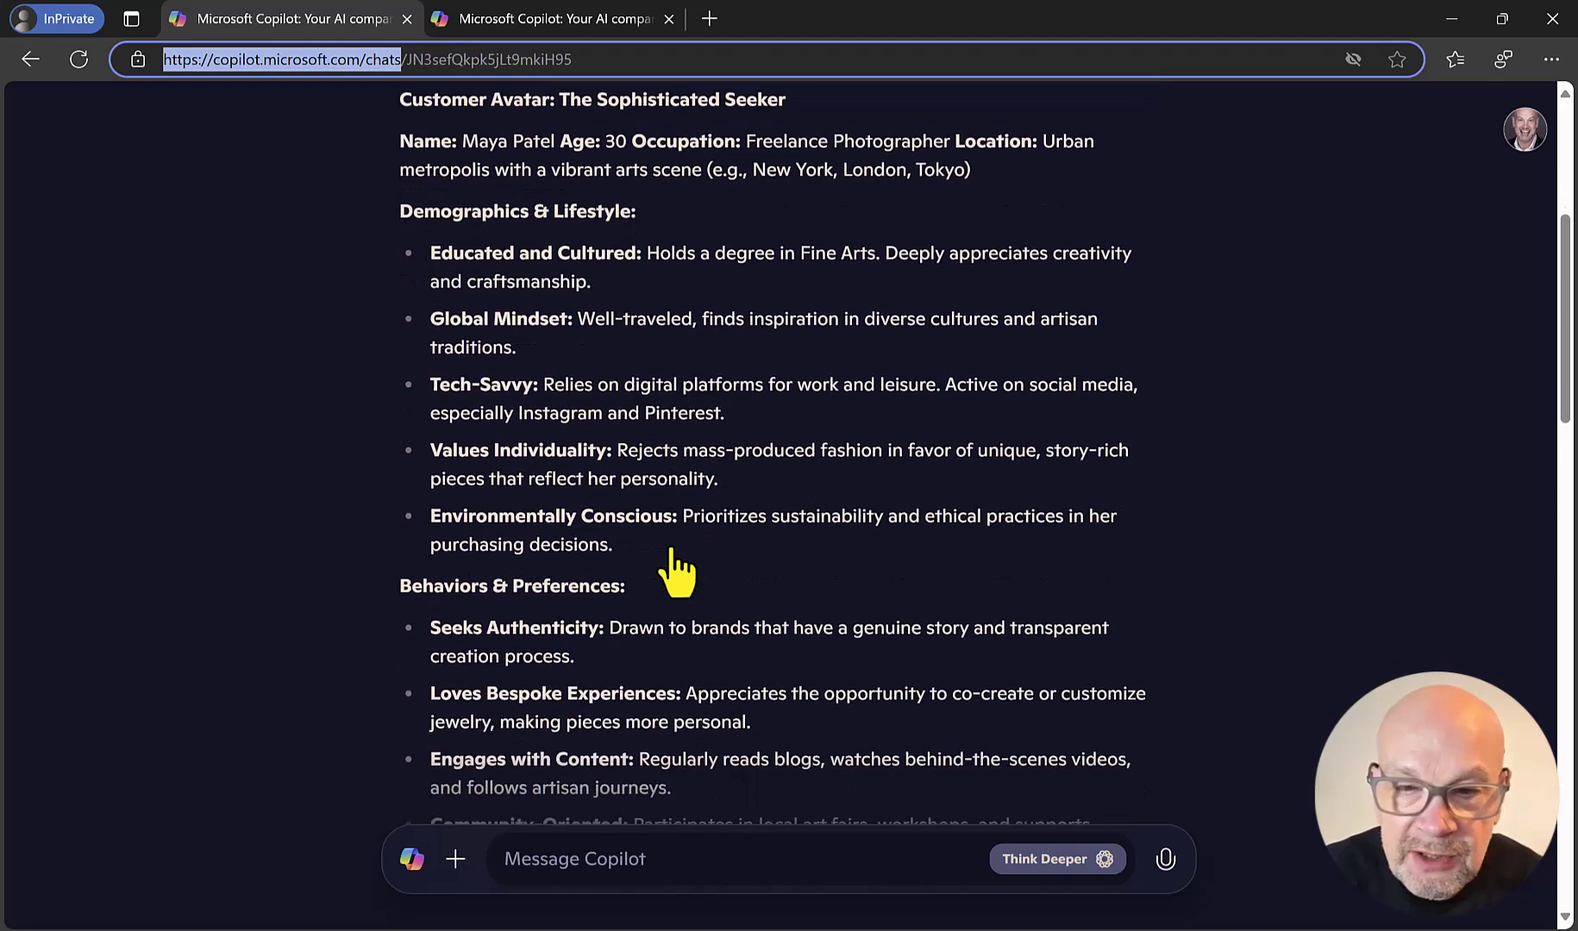
pyautogui.scroll(-1, 677, 569)
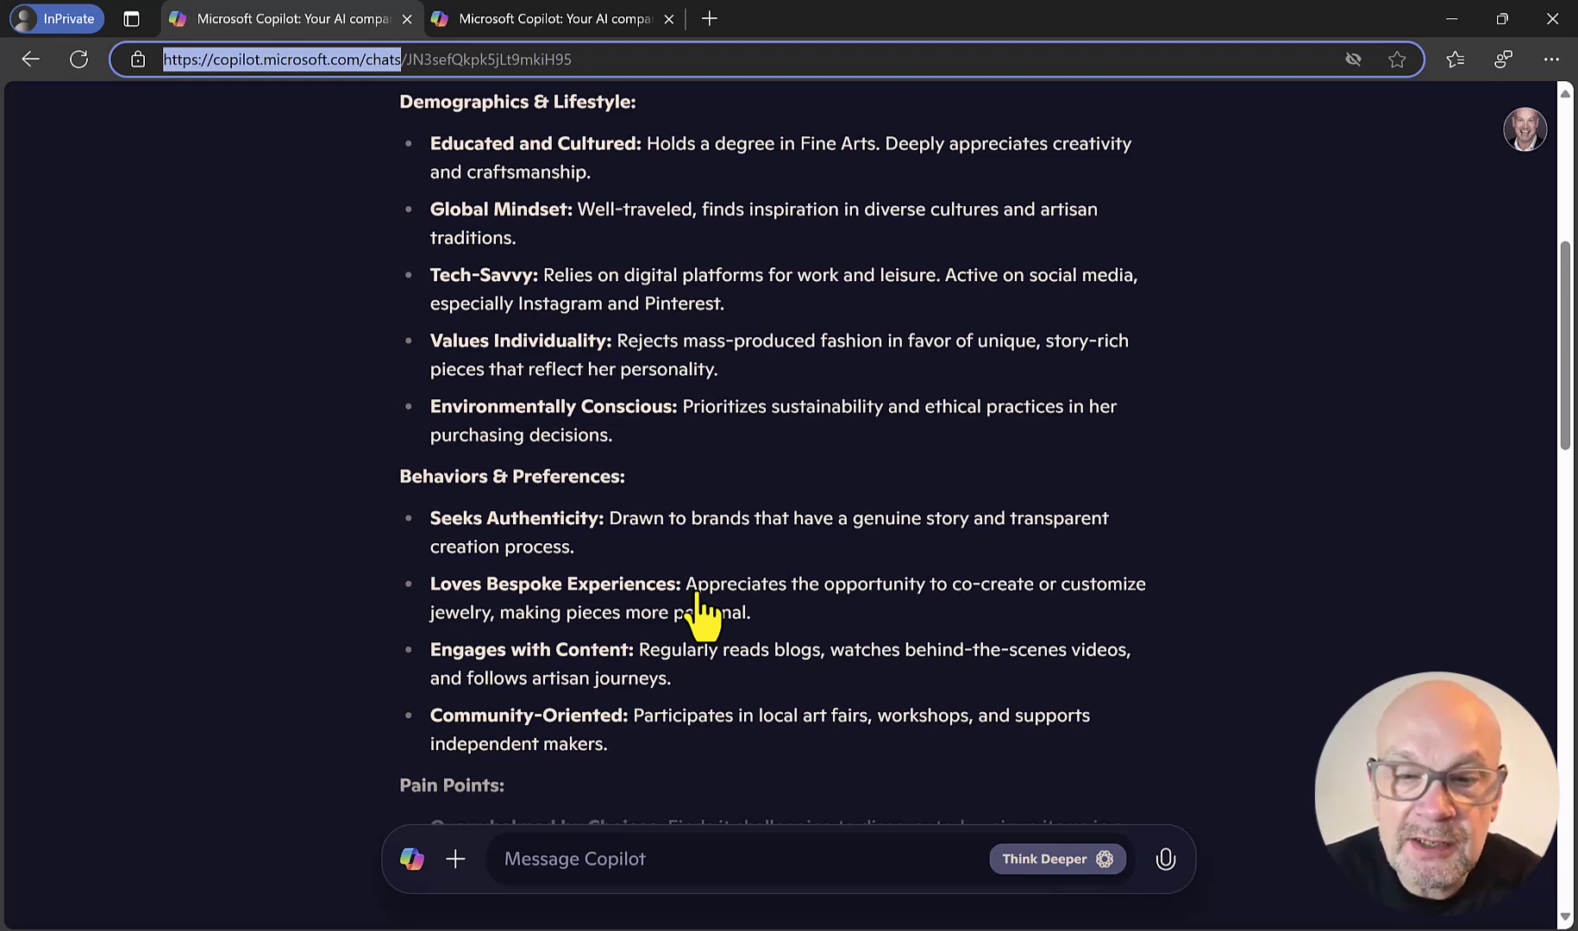
pyautogui.scroll(-1, 703, 614)
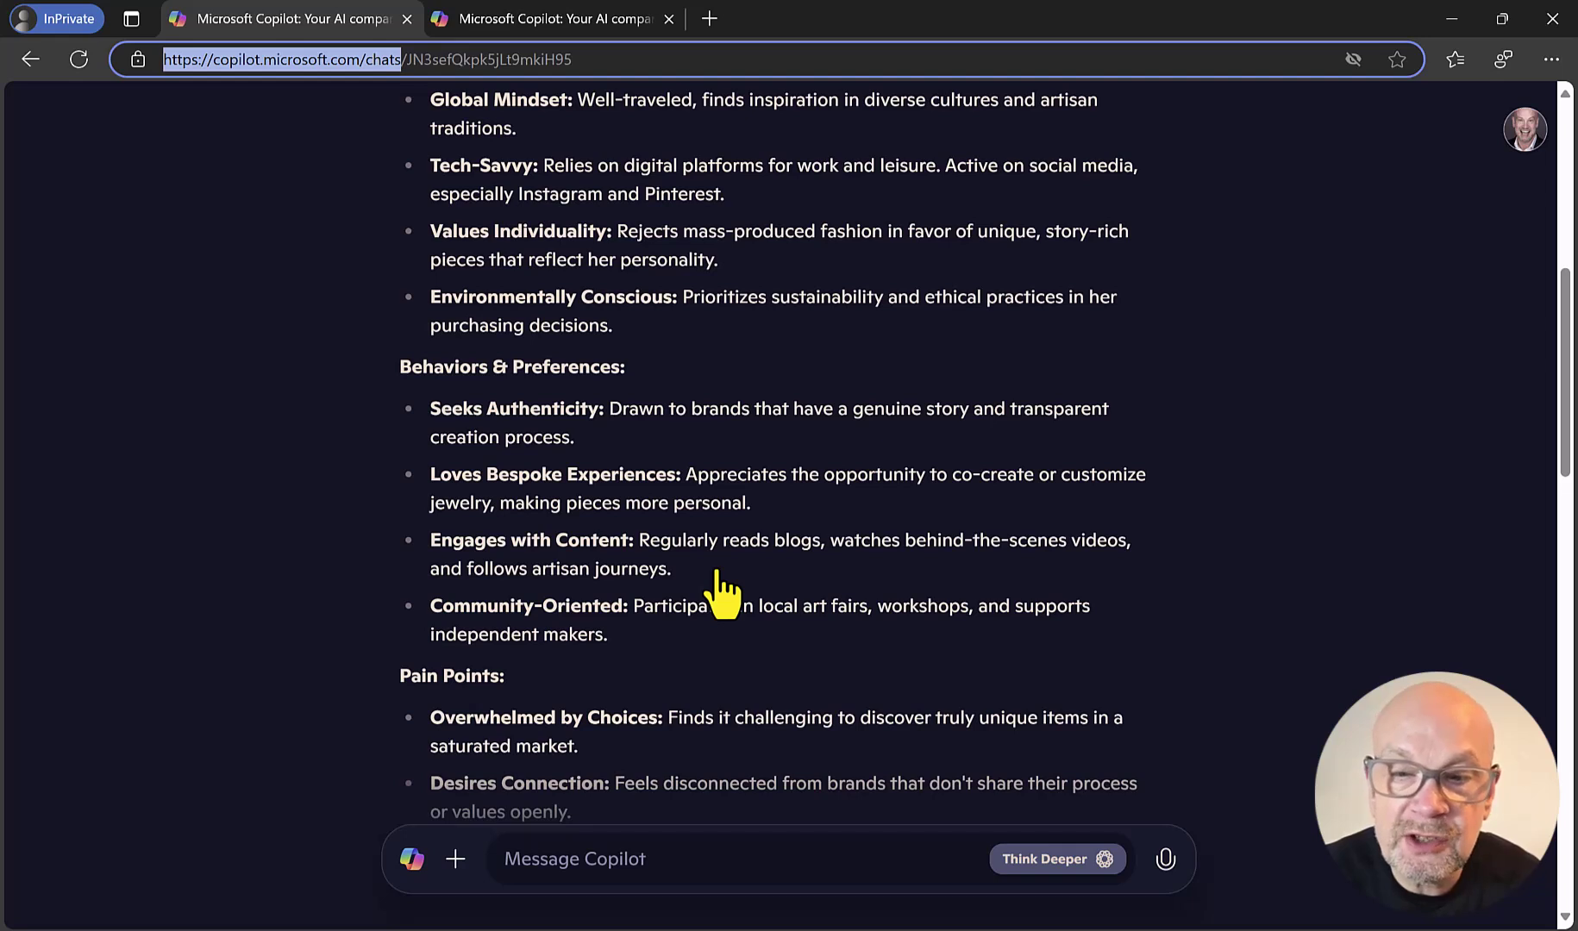
pyautogui.scroll(-1, 722, 592)
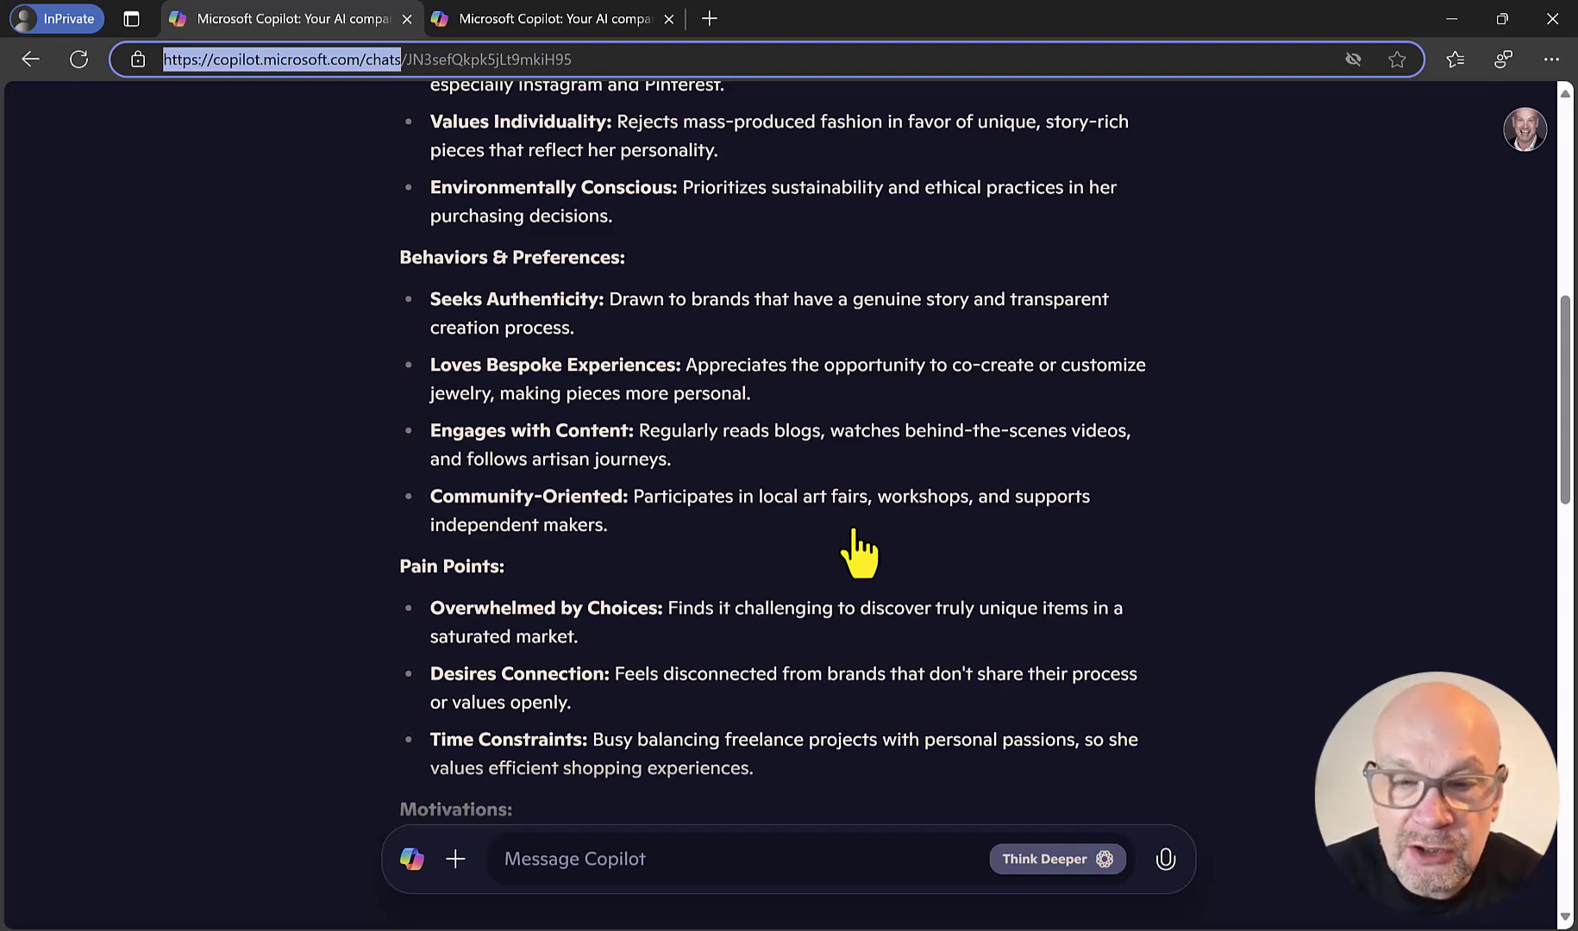
pyautogui.scroll(-3, 856, 543)
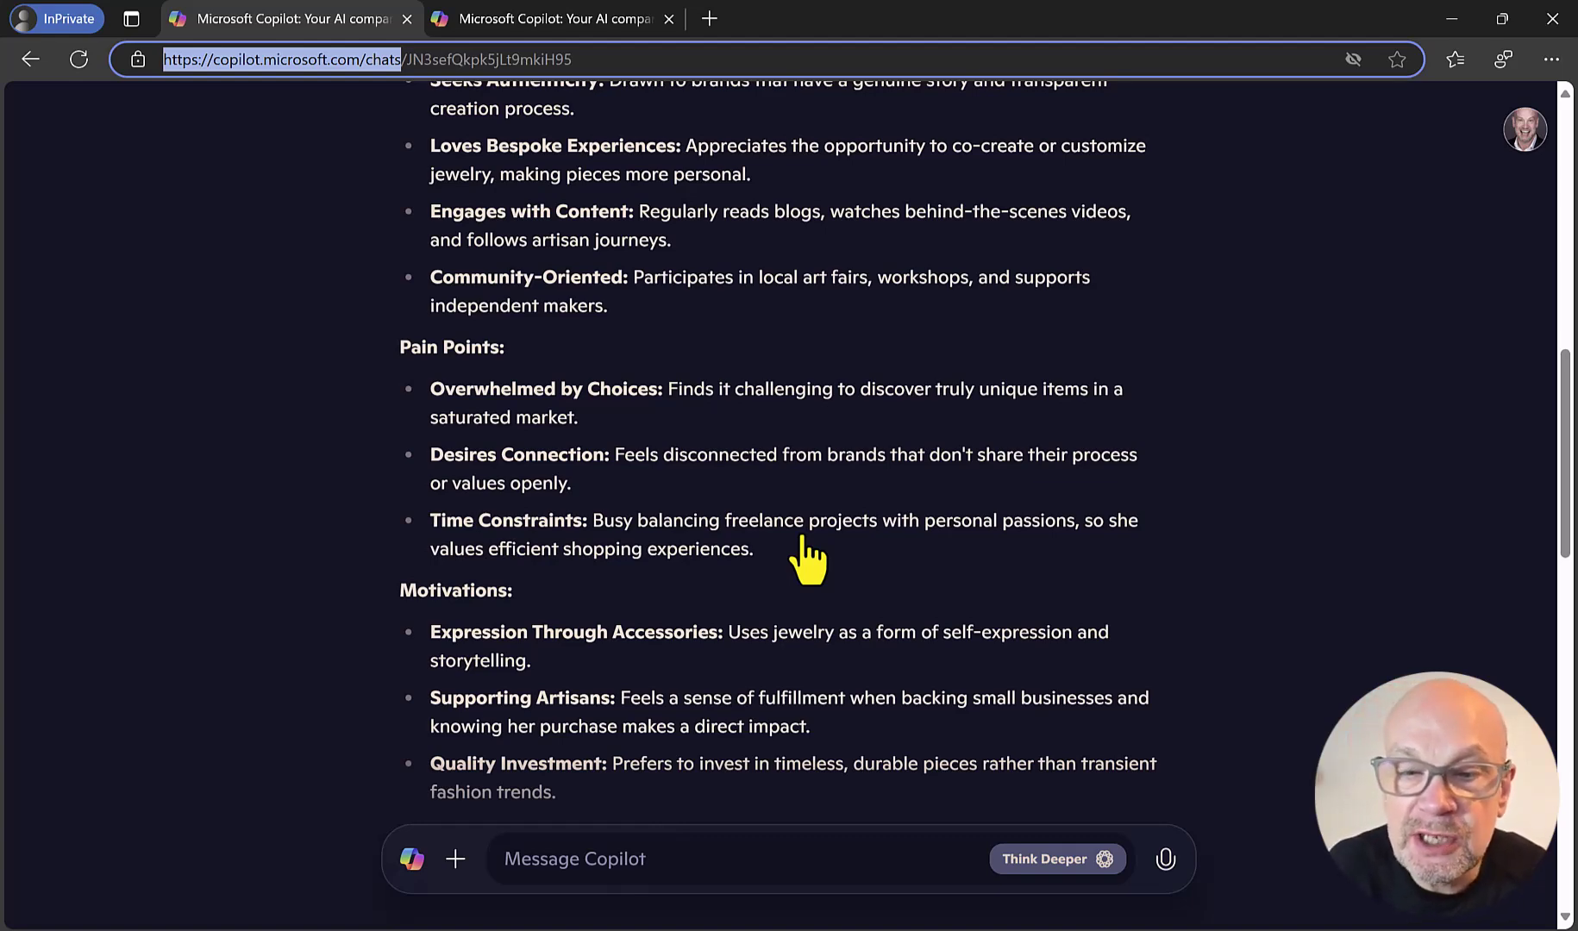
pyautogui.scroll(-2, 806, 560)
pyautogui.scroll(-1, 807, 560)
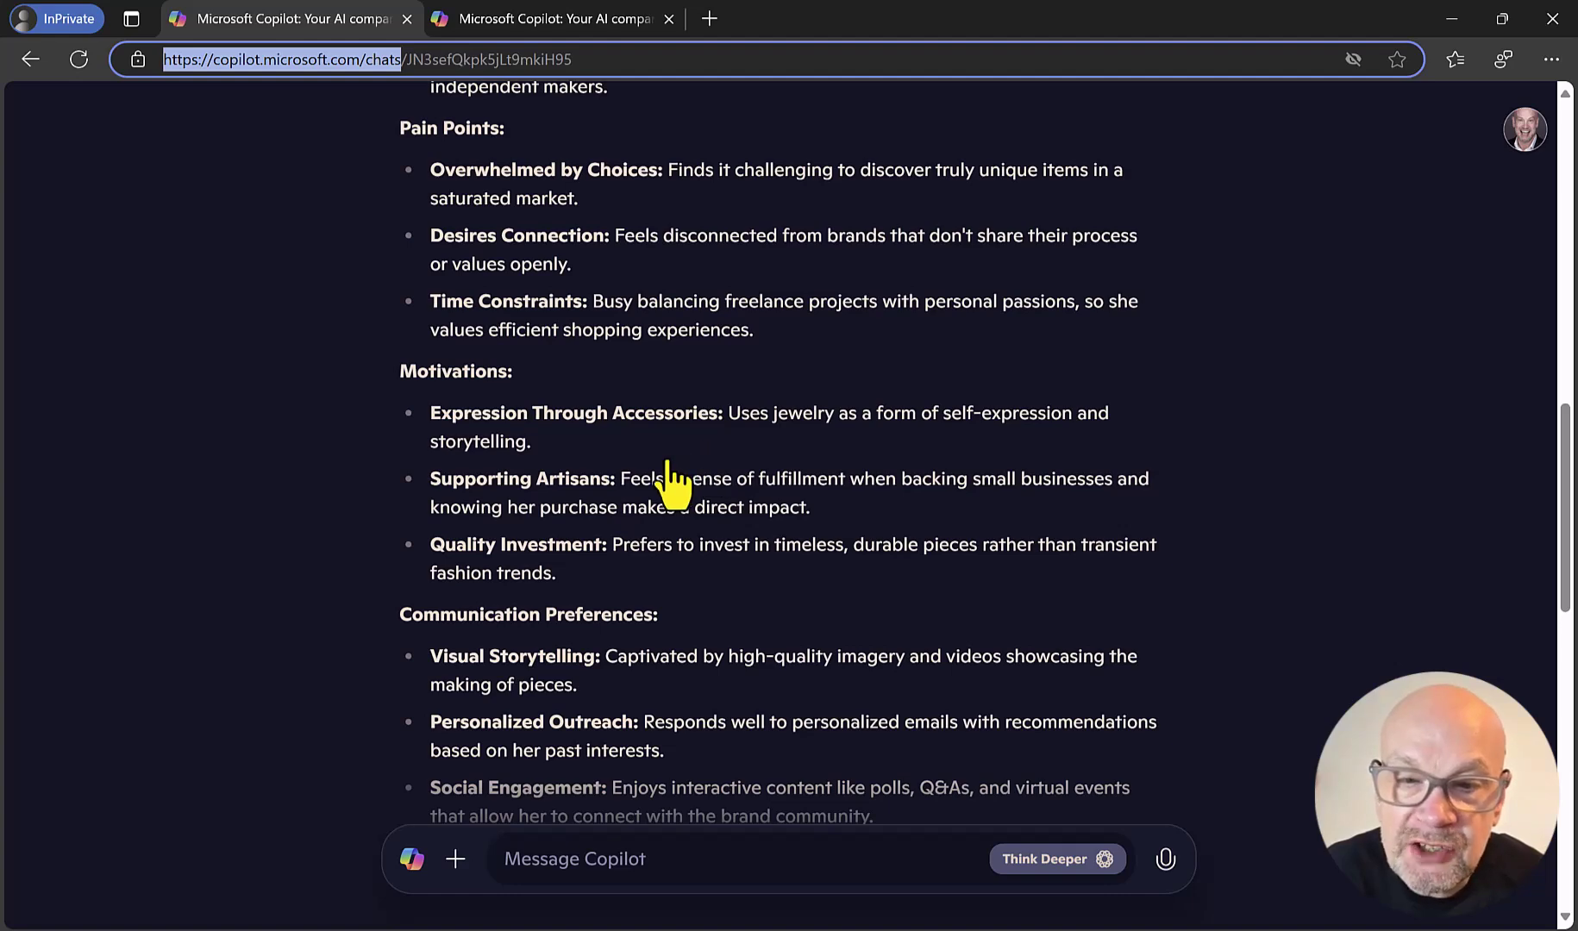
pyautogui.scroll(-2, 673, 483)
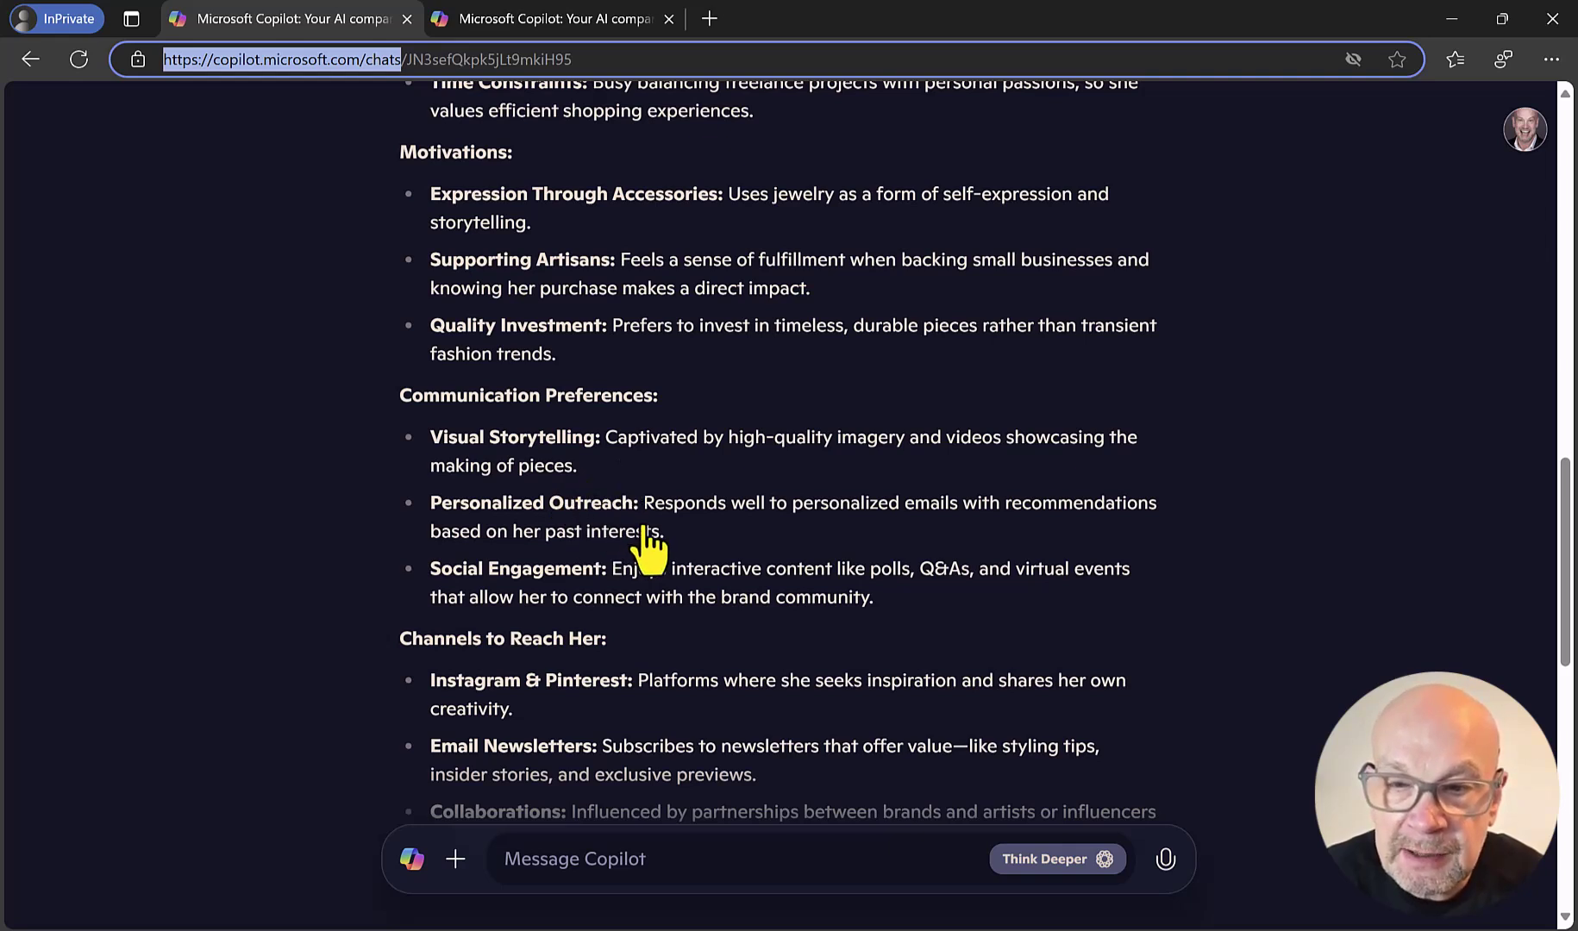
pyautogui.scroll(-1, 648, 543)
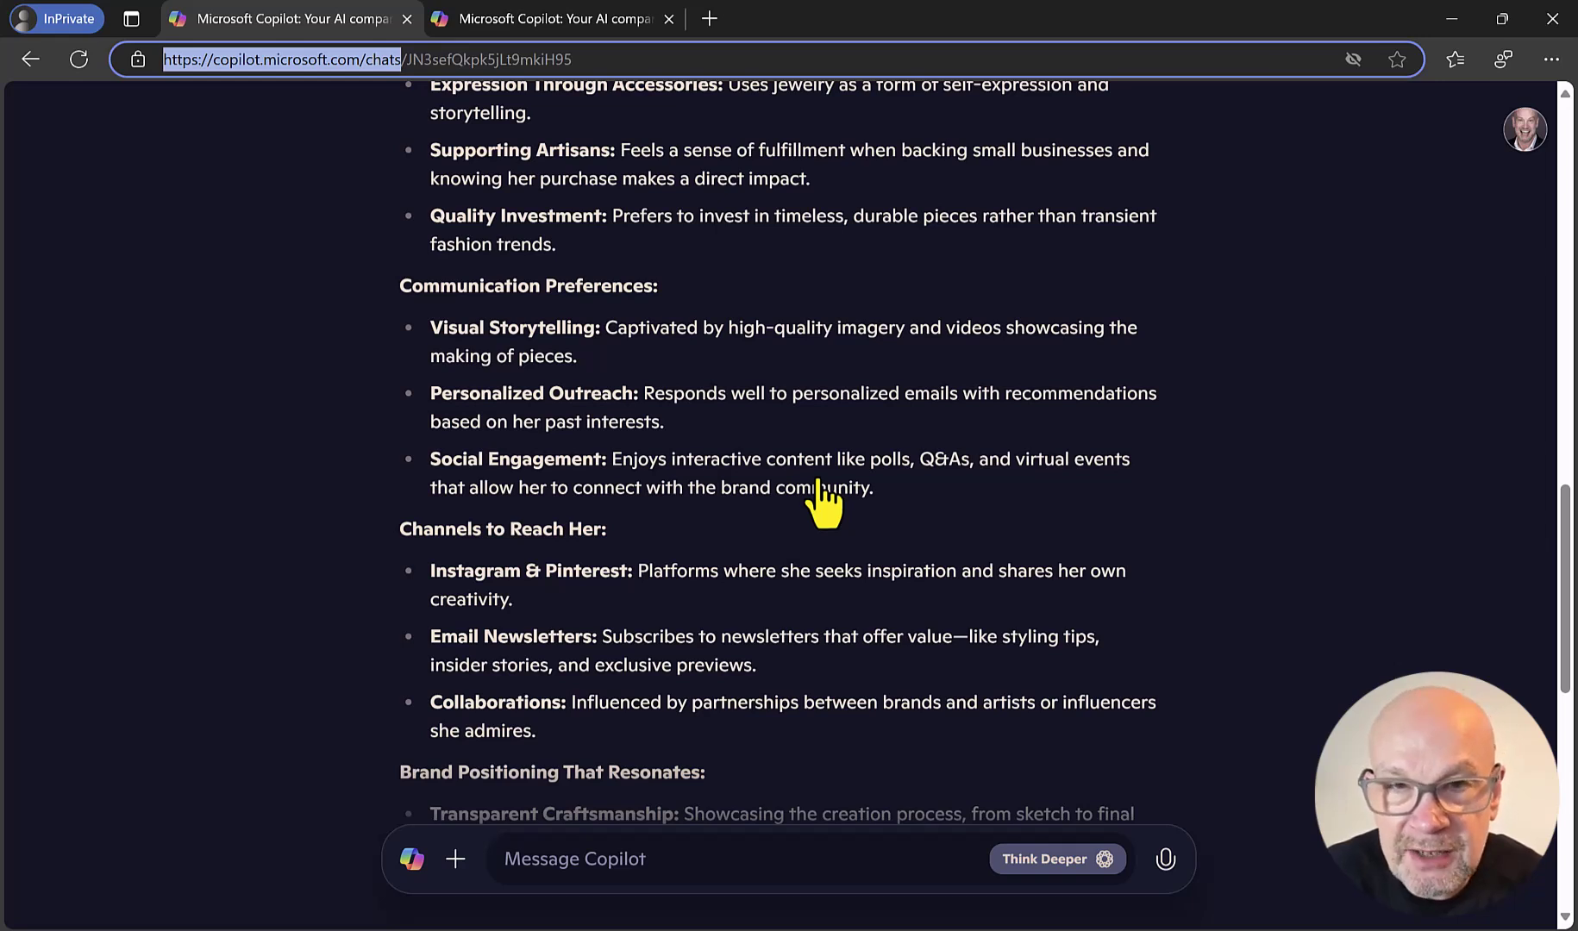
pyautogui.scroll(-1, 804, 493)
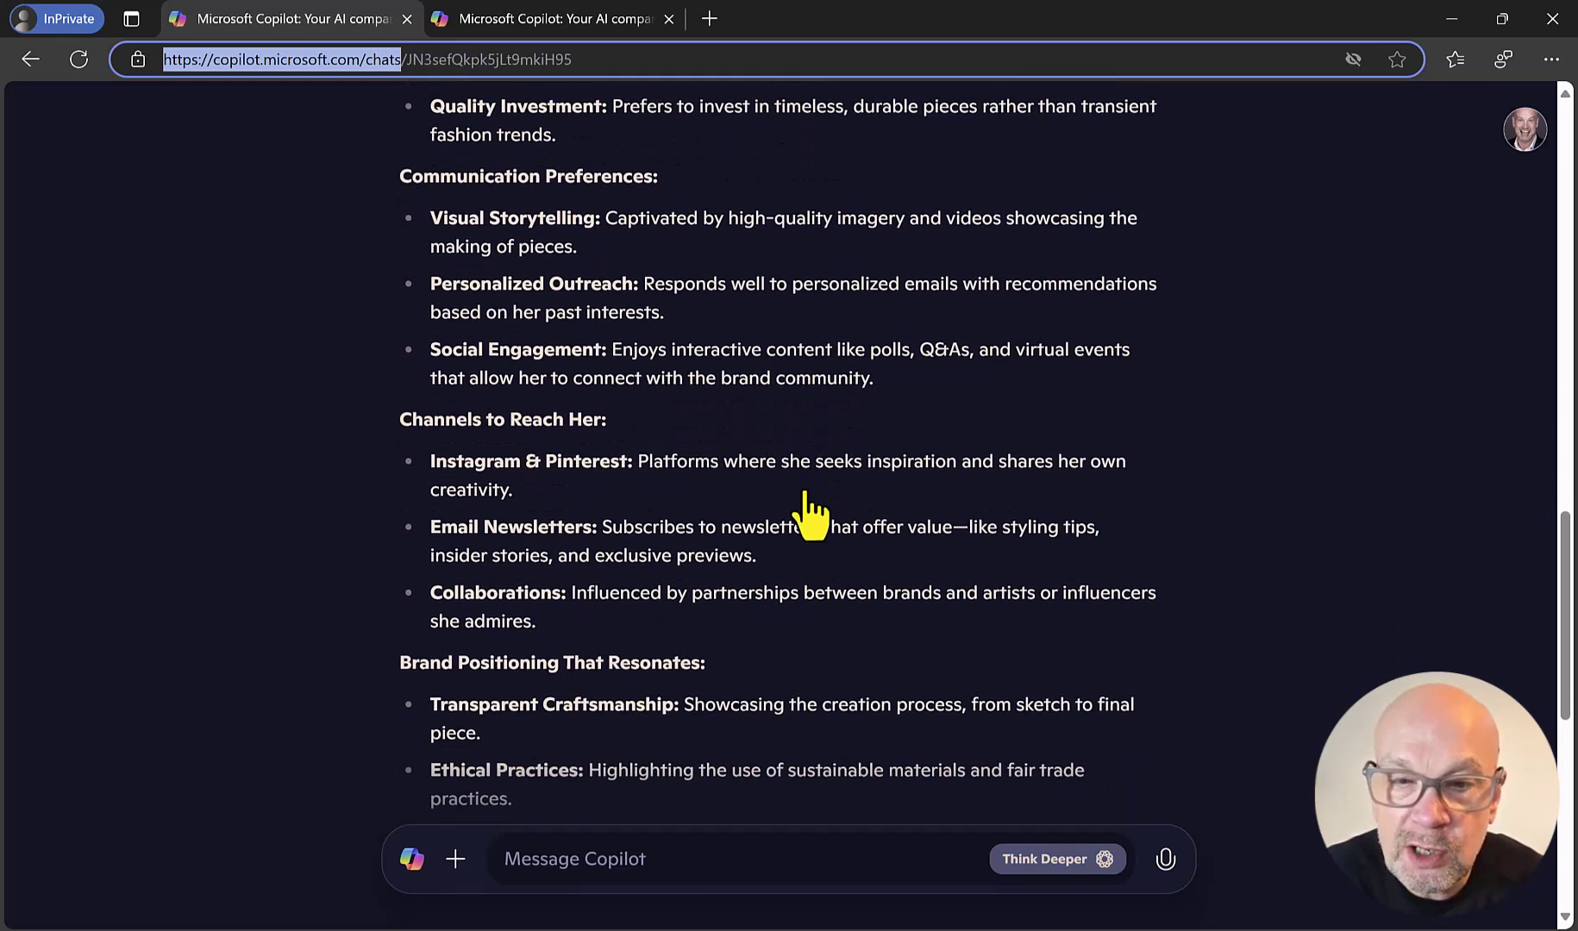
pyautogui.scroll(-1, 804, 496)
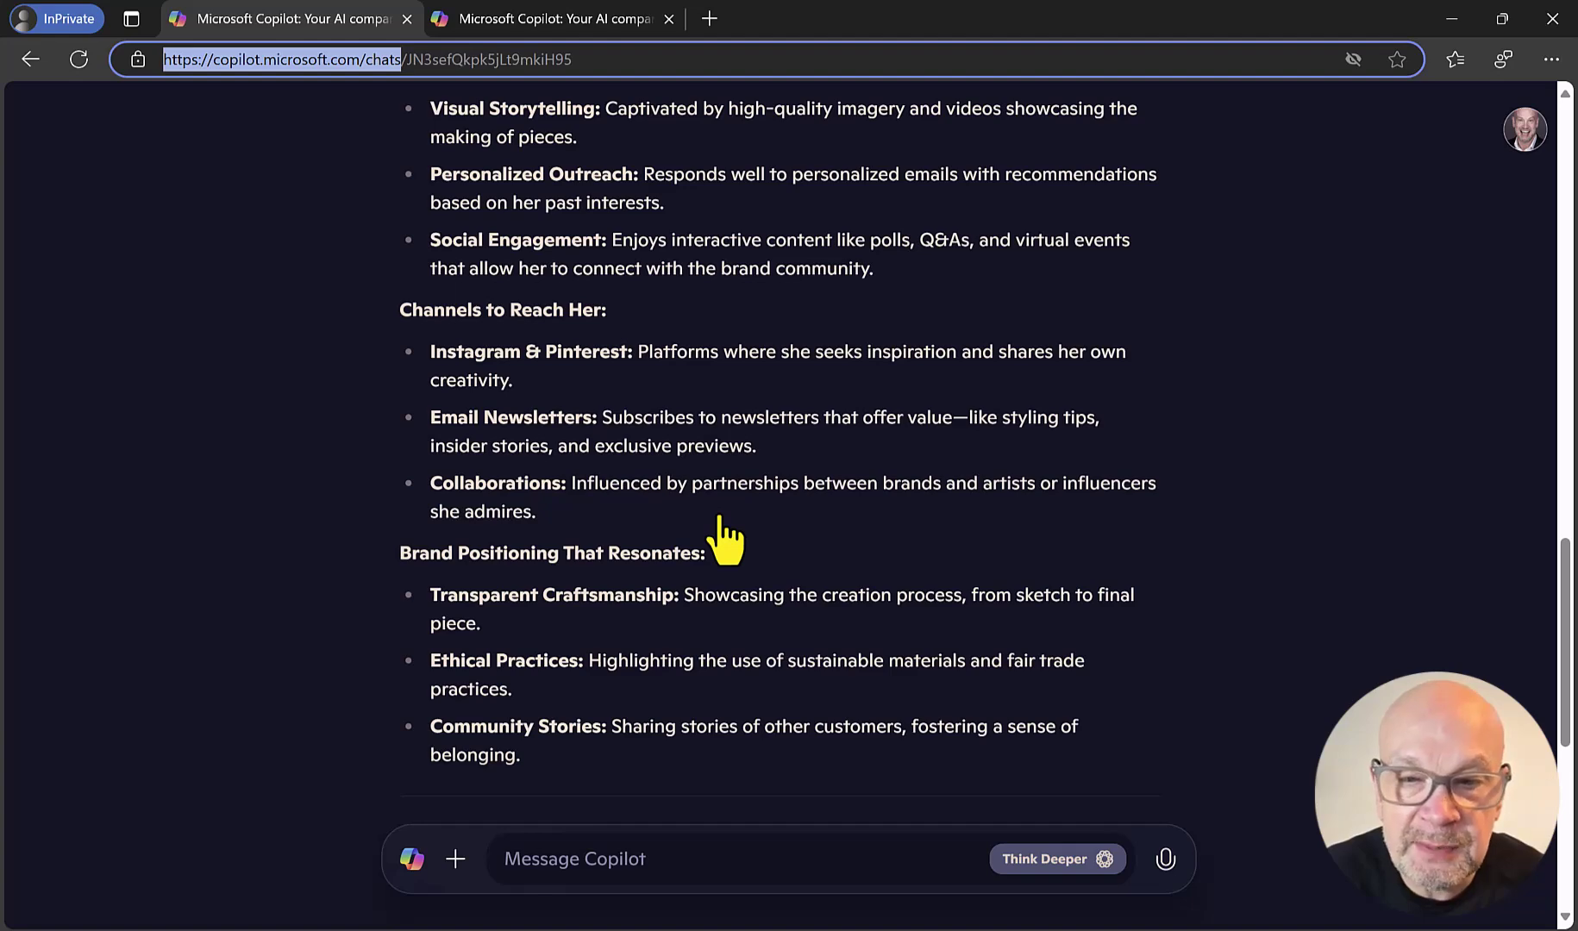
pyautogui.scroll(-2, 720, 526)
pyautogui.scroll(-2, 733, 500)
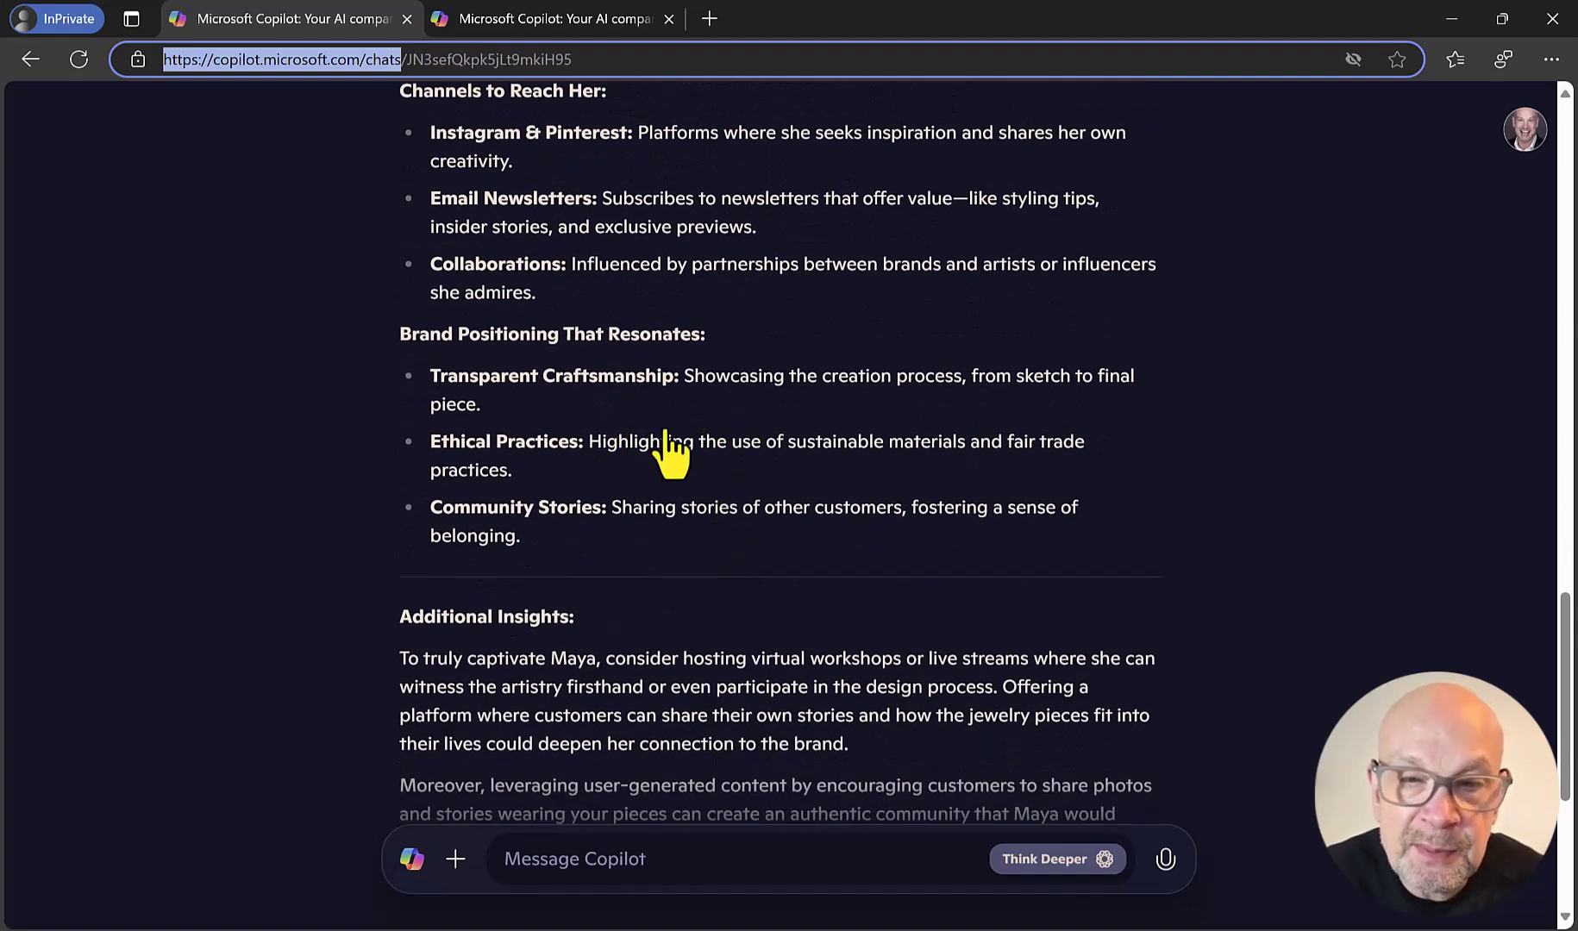
pyautogui.scroll(-3, 689, 427)
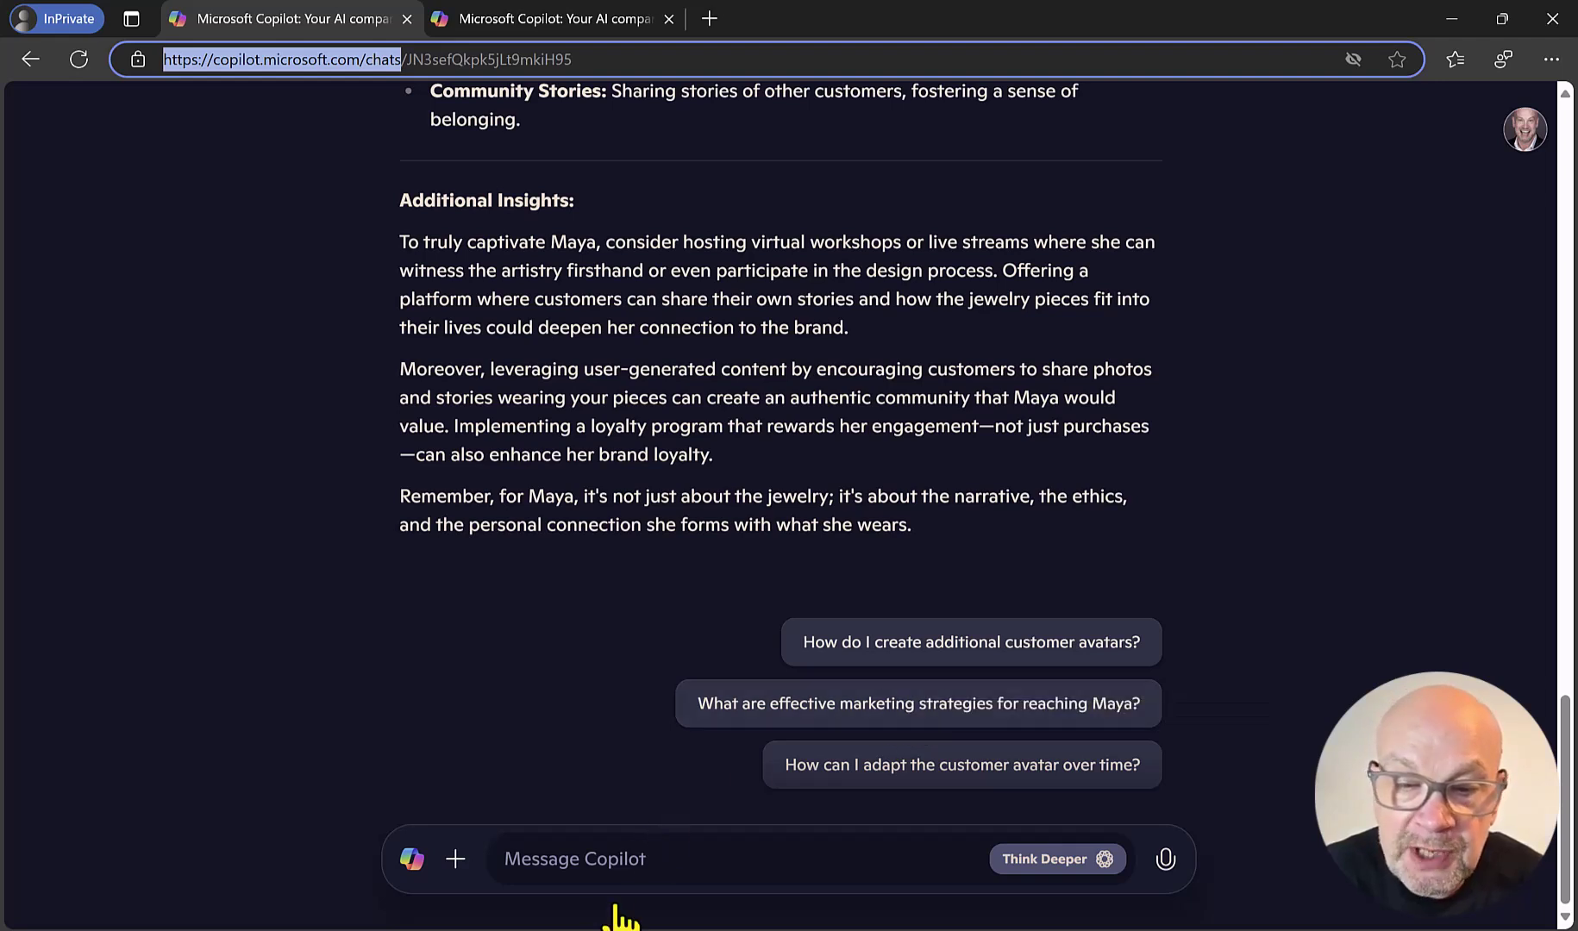
# Step: Send 'Can you suggest some specific phrases to use in social media and in marketing materials?'
pyautogui.click(645, 873)
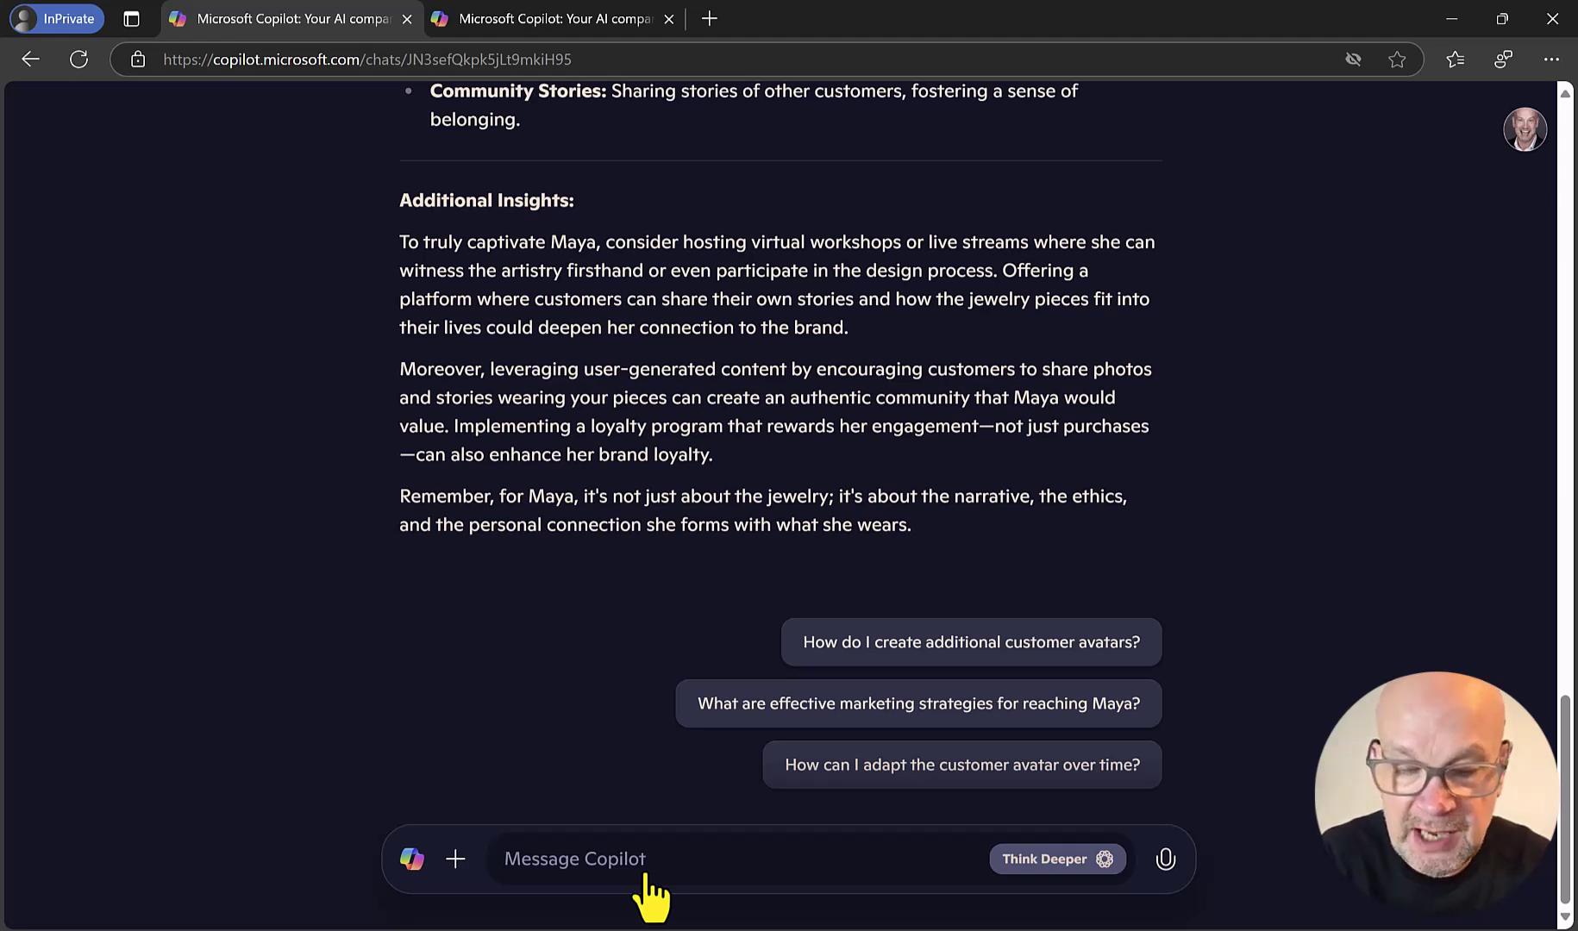
pyautogui.write('W')
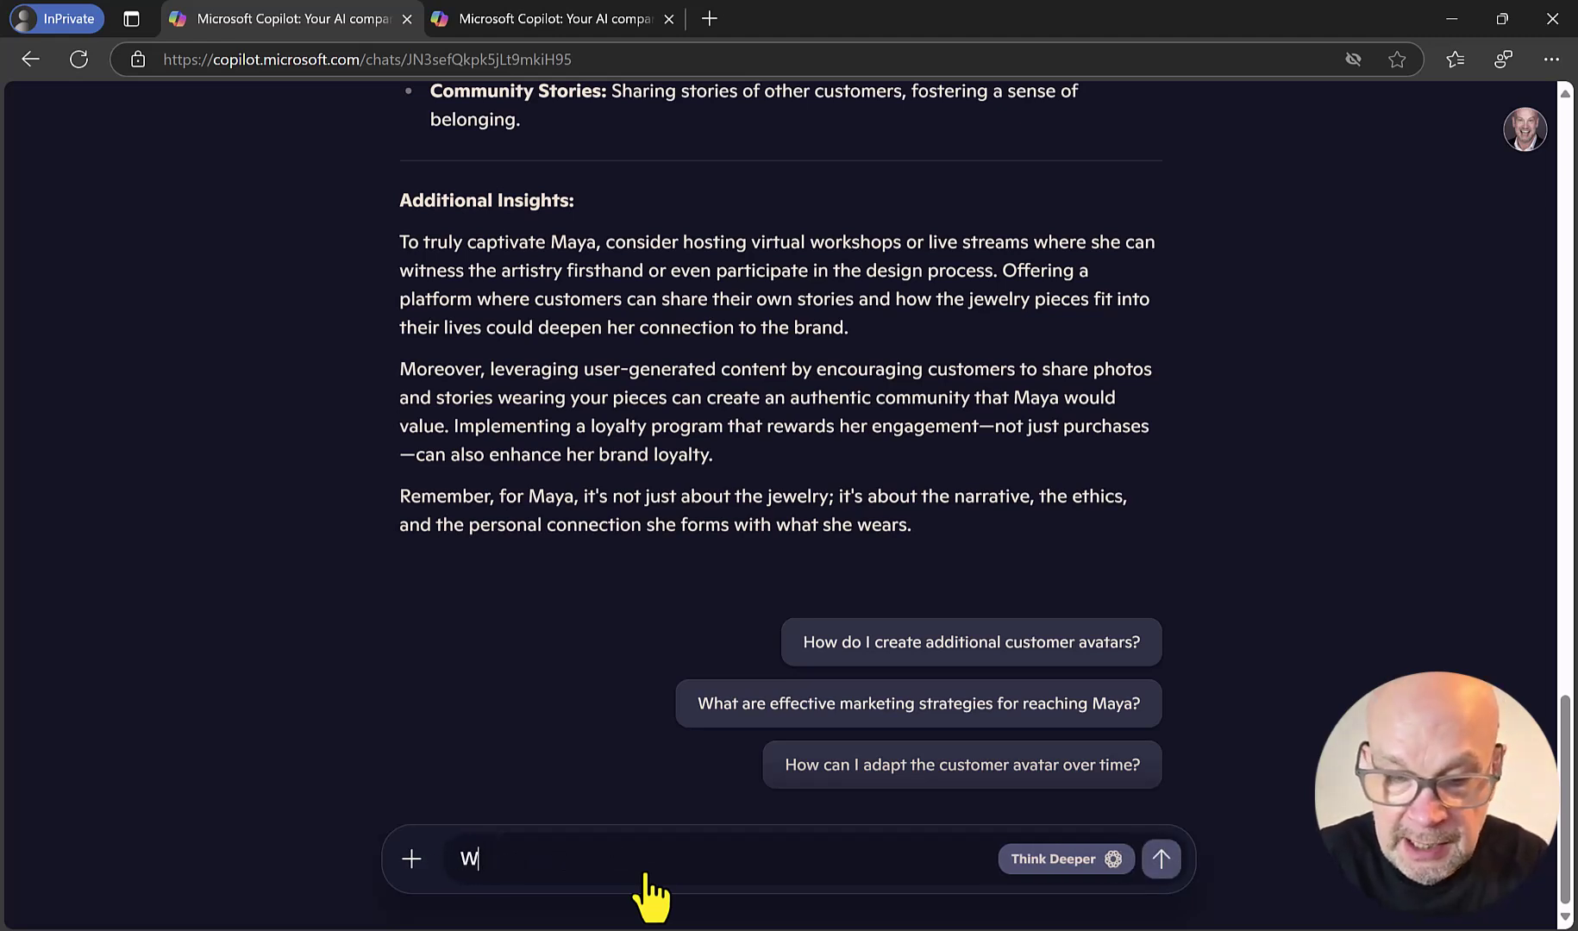
pyautogui.press('BackSpace')
pyautogui.write('CAn')
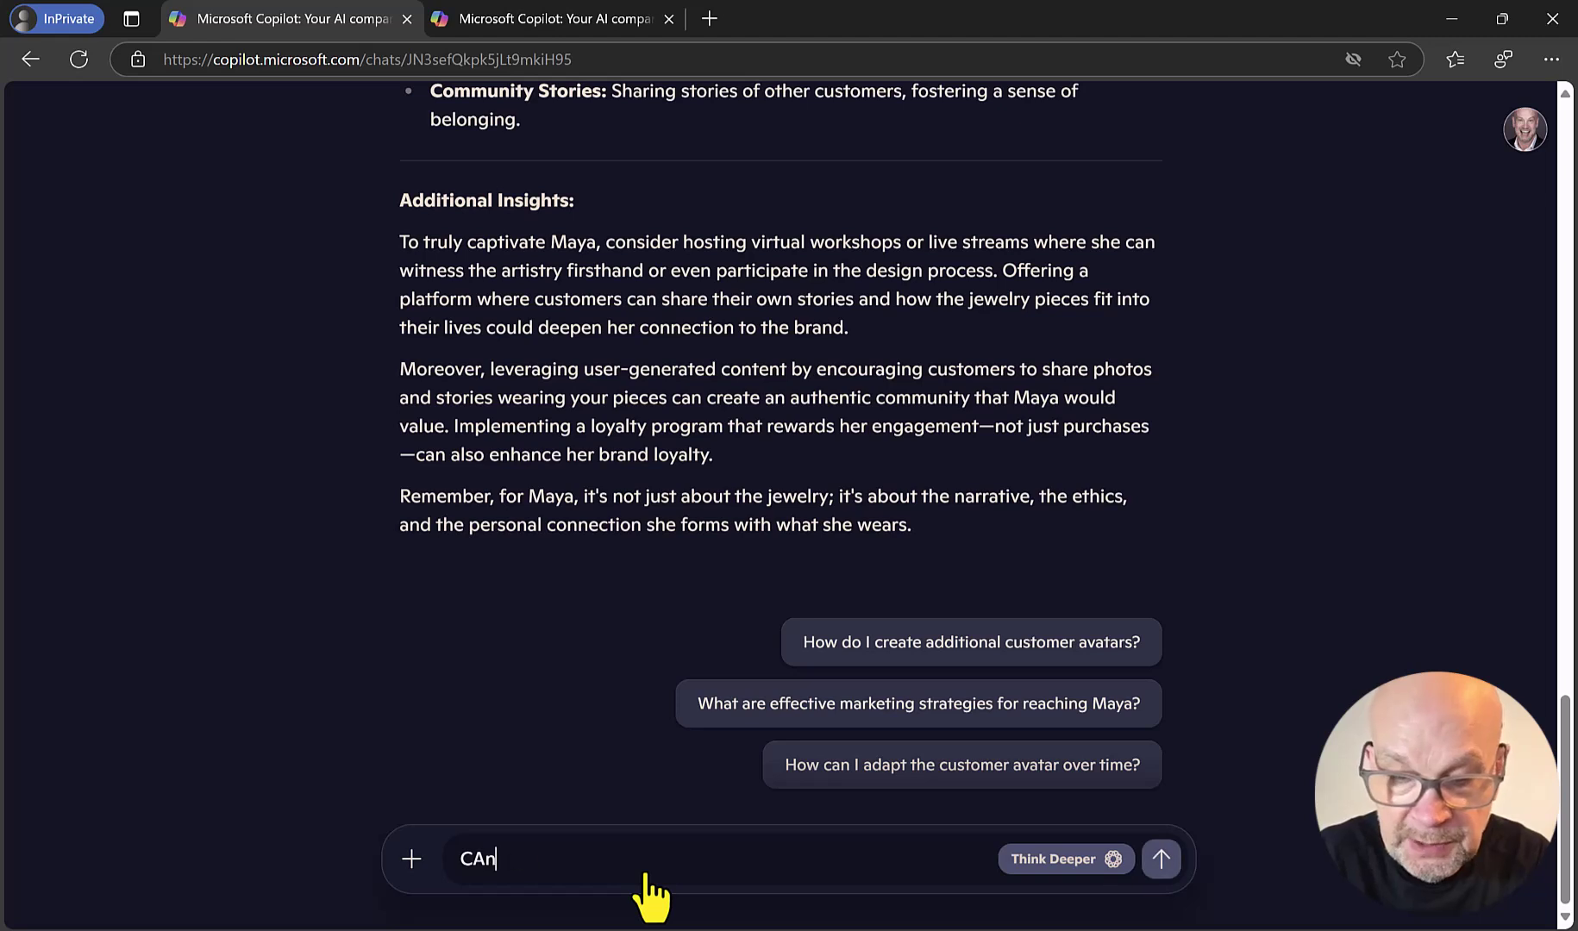
pyautogui.write(' you')
pyautogui.press('BackSpace')
pyautogui.press('BackSpace')
pyautogui.press('BackSpace')
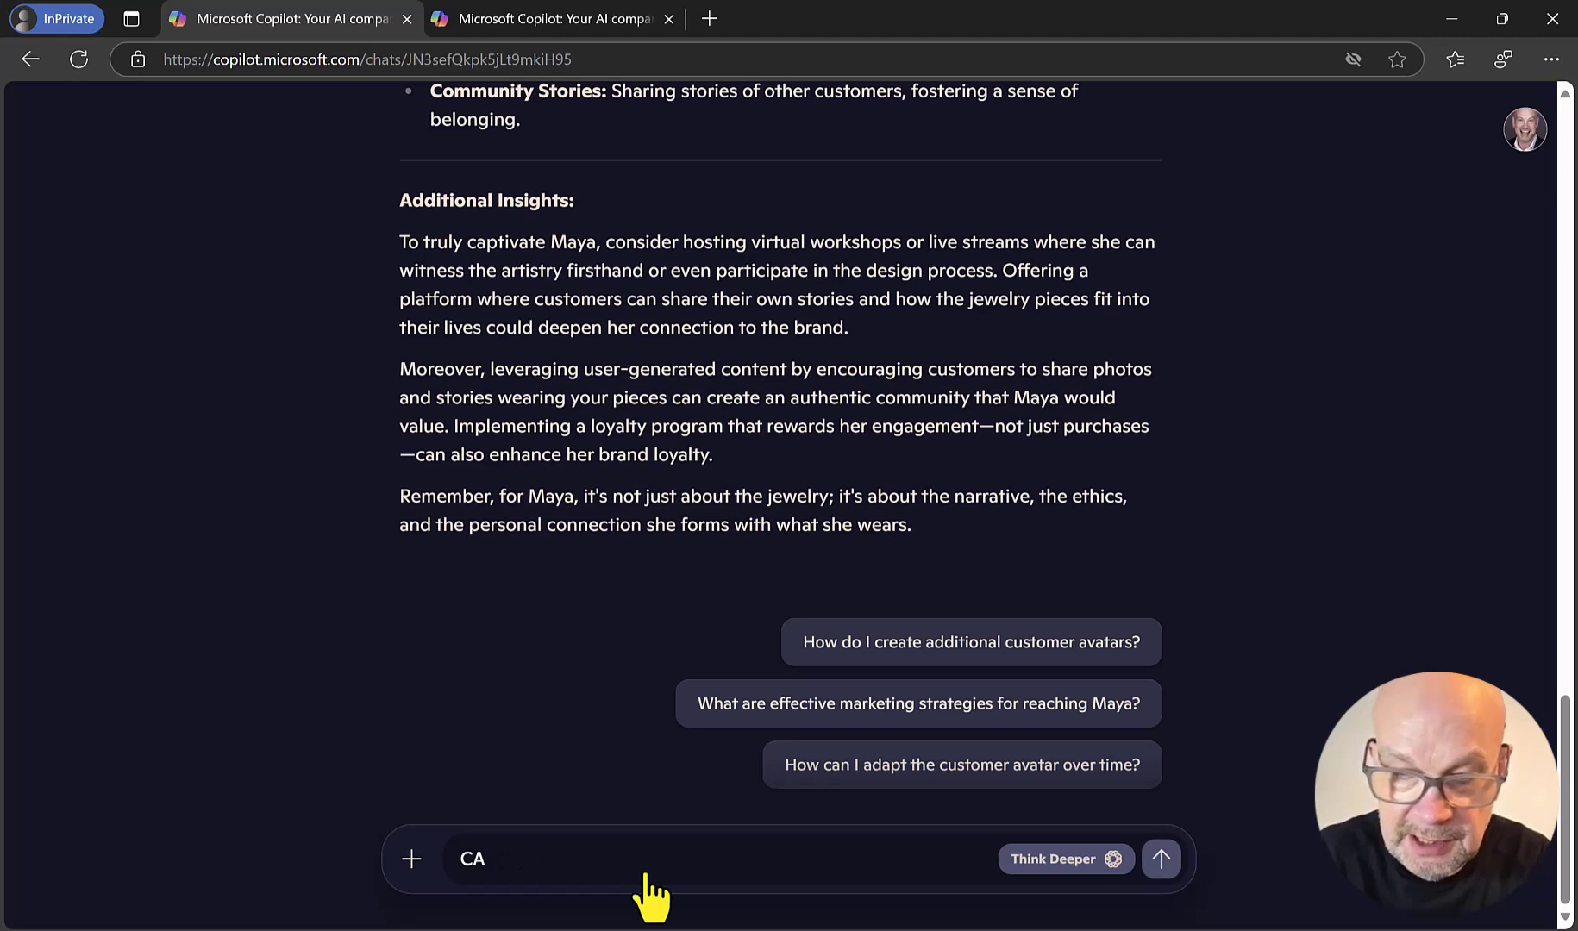
pyautogui.press('BackSpace')
pyautogui.write('an you sugges')
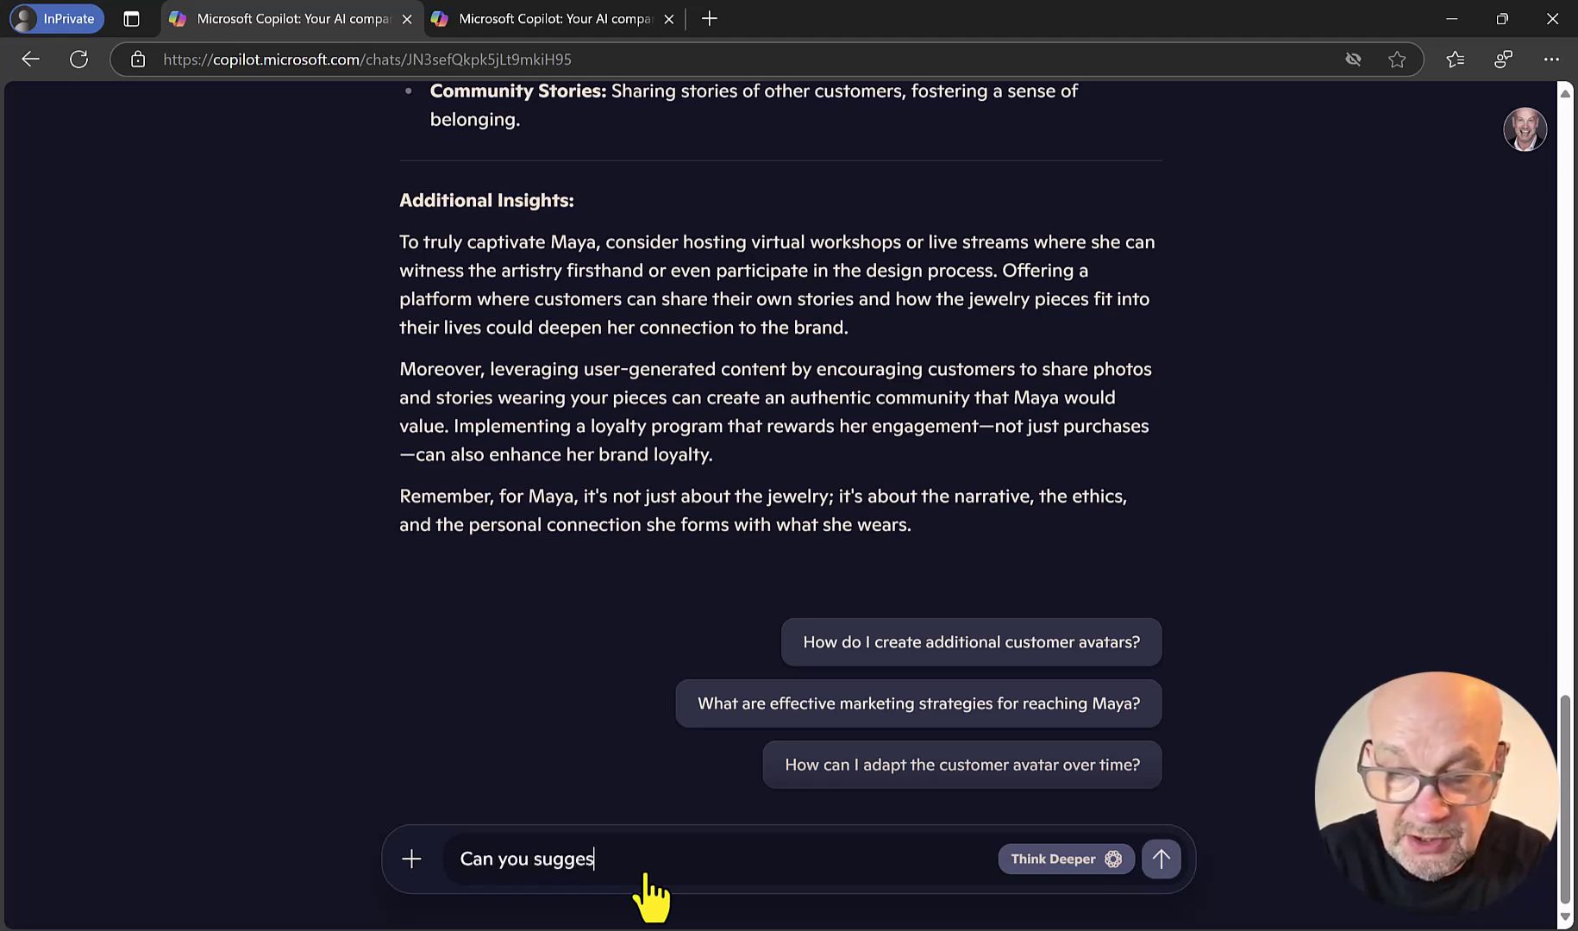
pyautogui.write('t some spec')
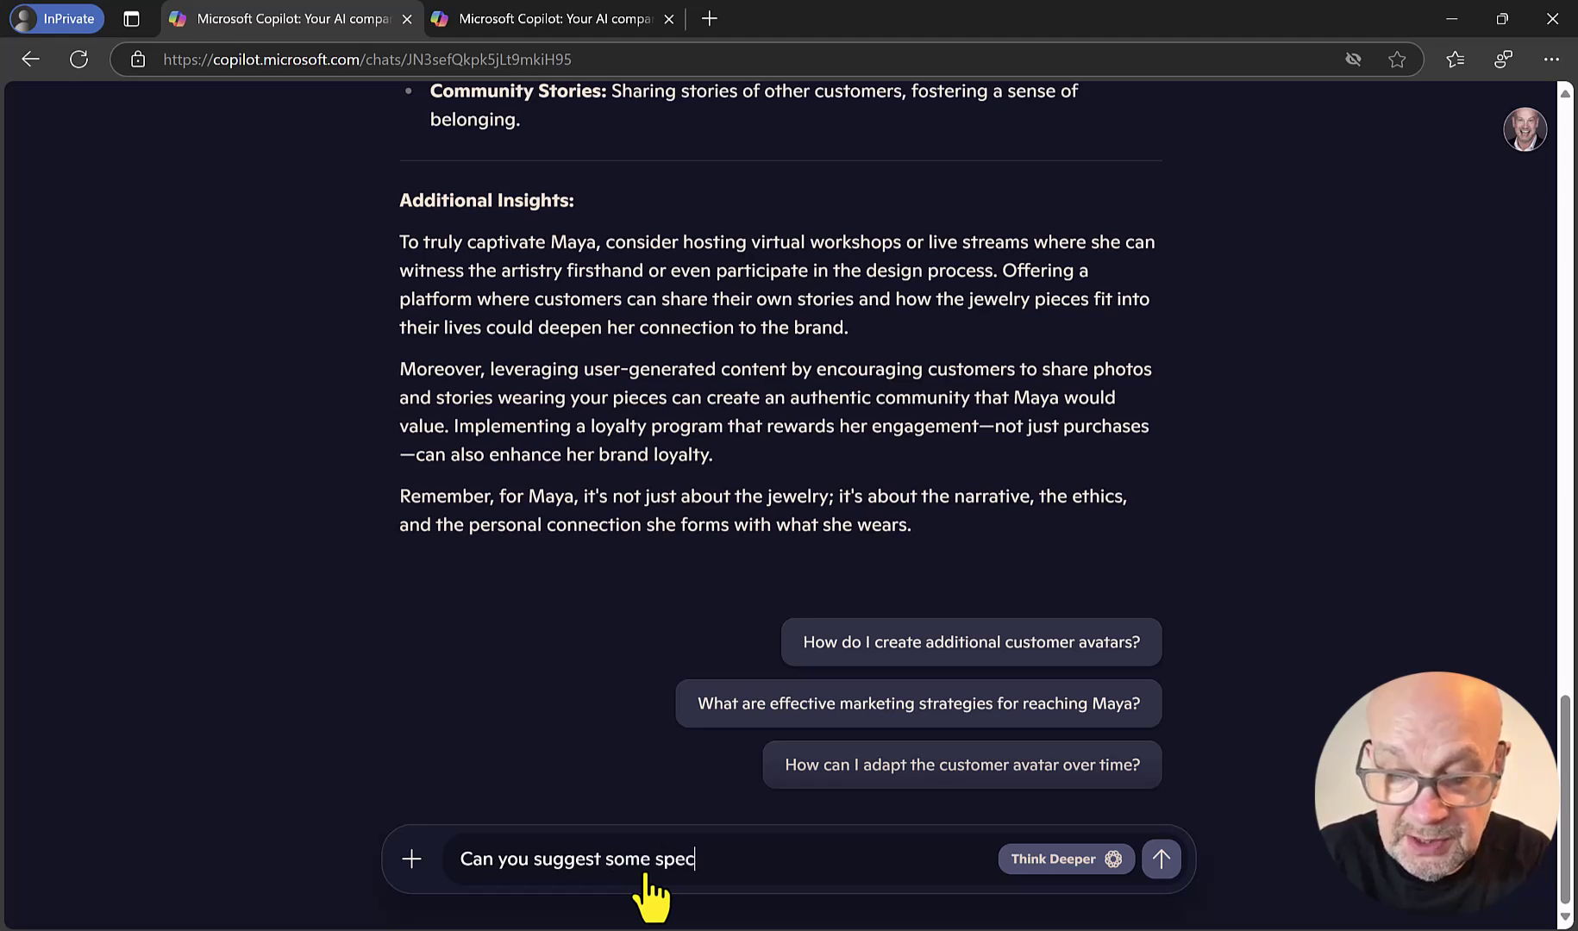
pyautogui.write('ific ph')
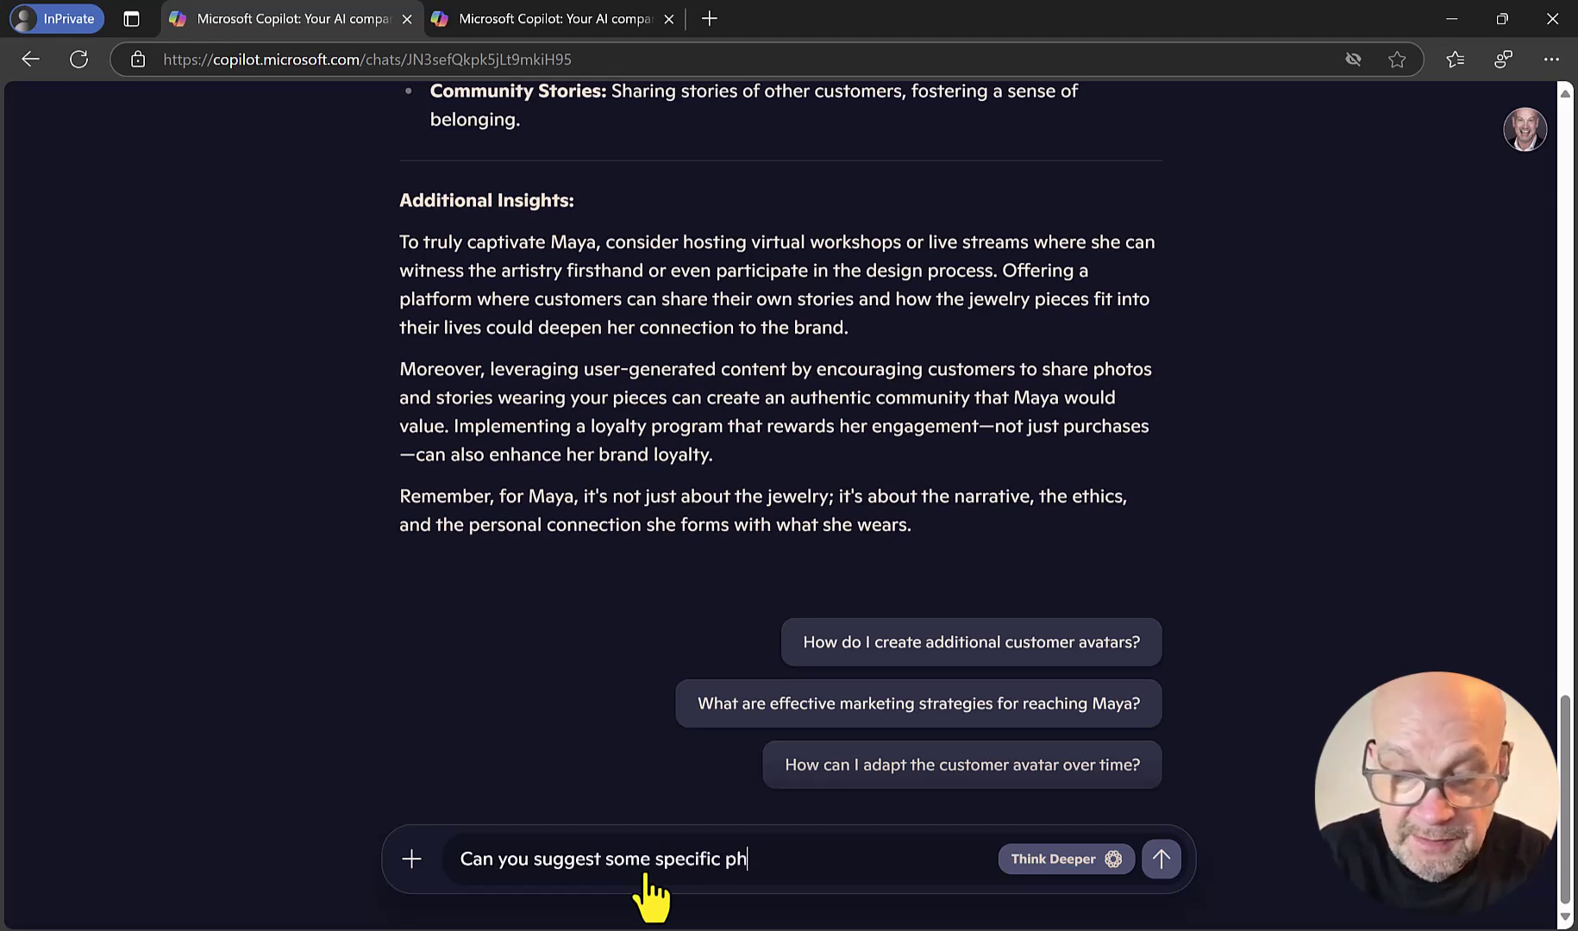
pyautogui.write('rases ')
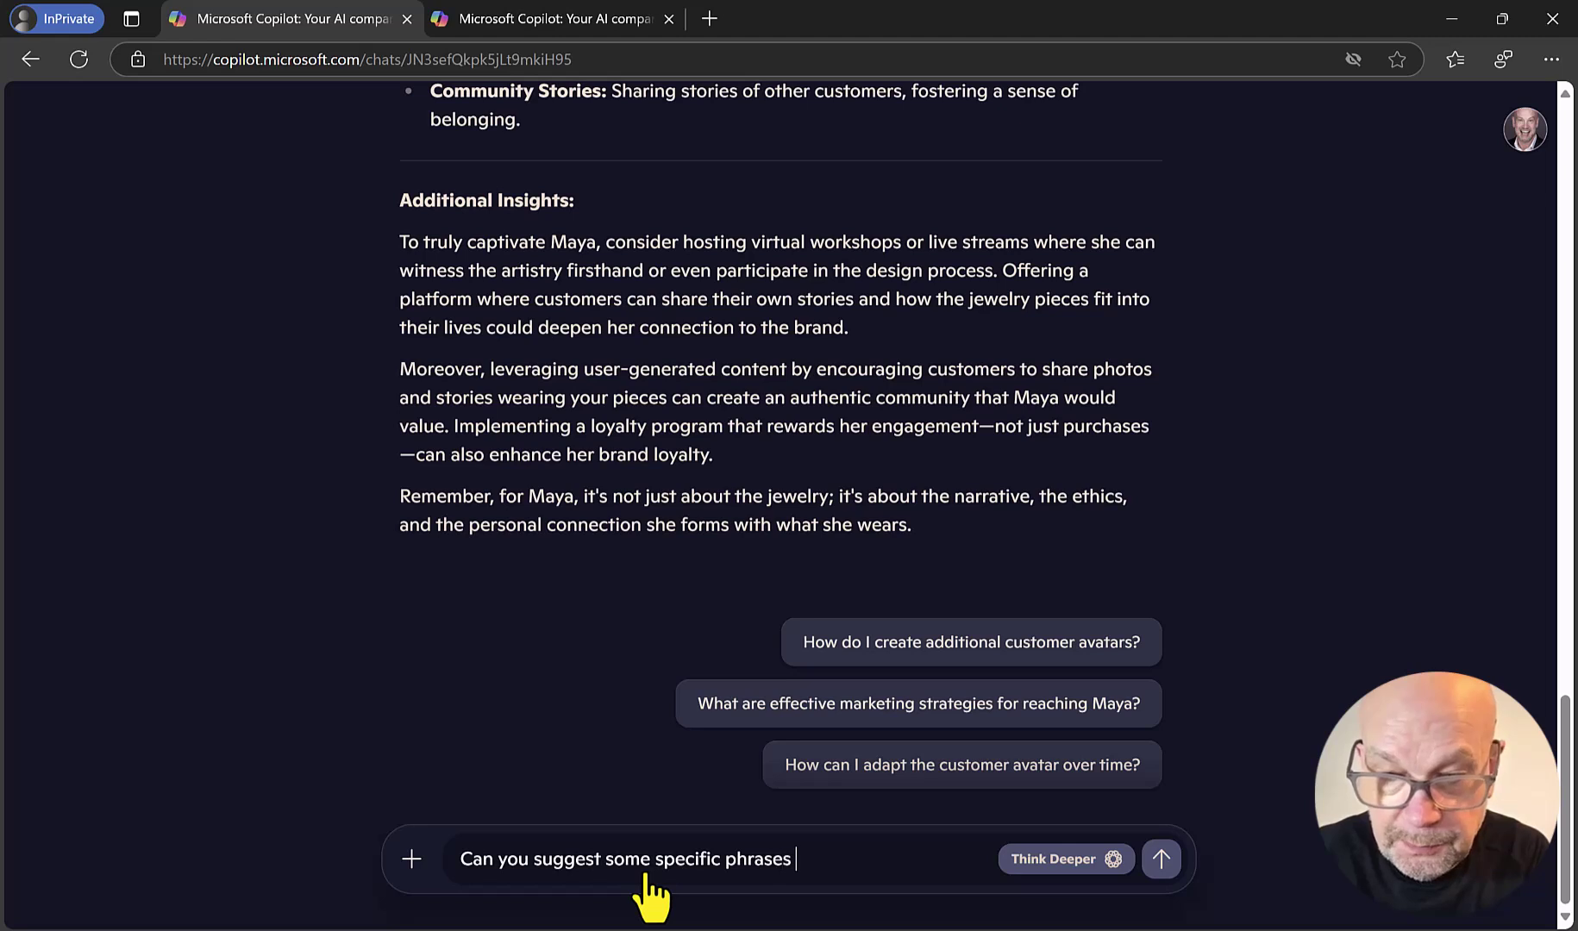
pyautogui.write('to use in ')
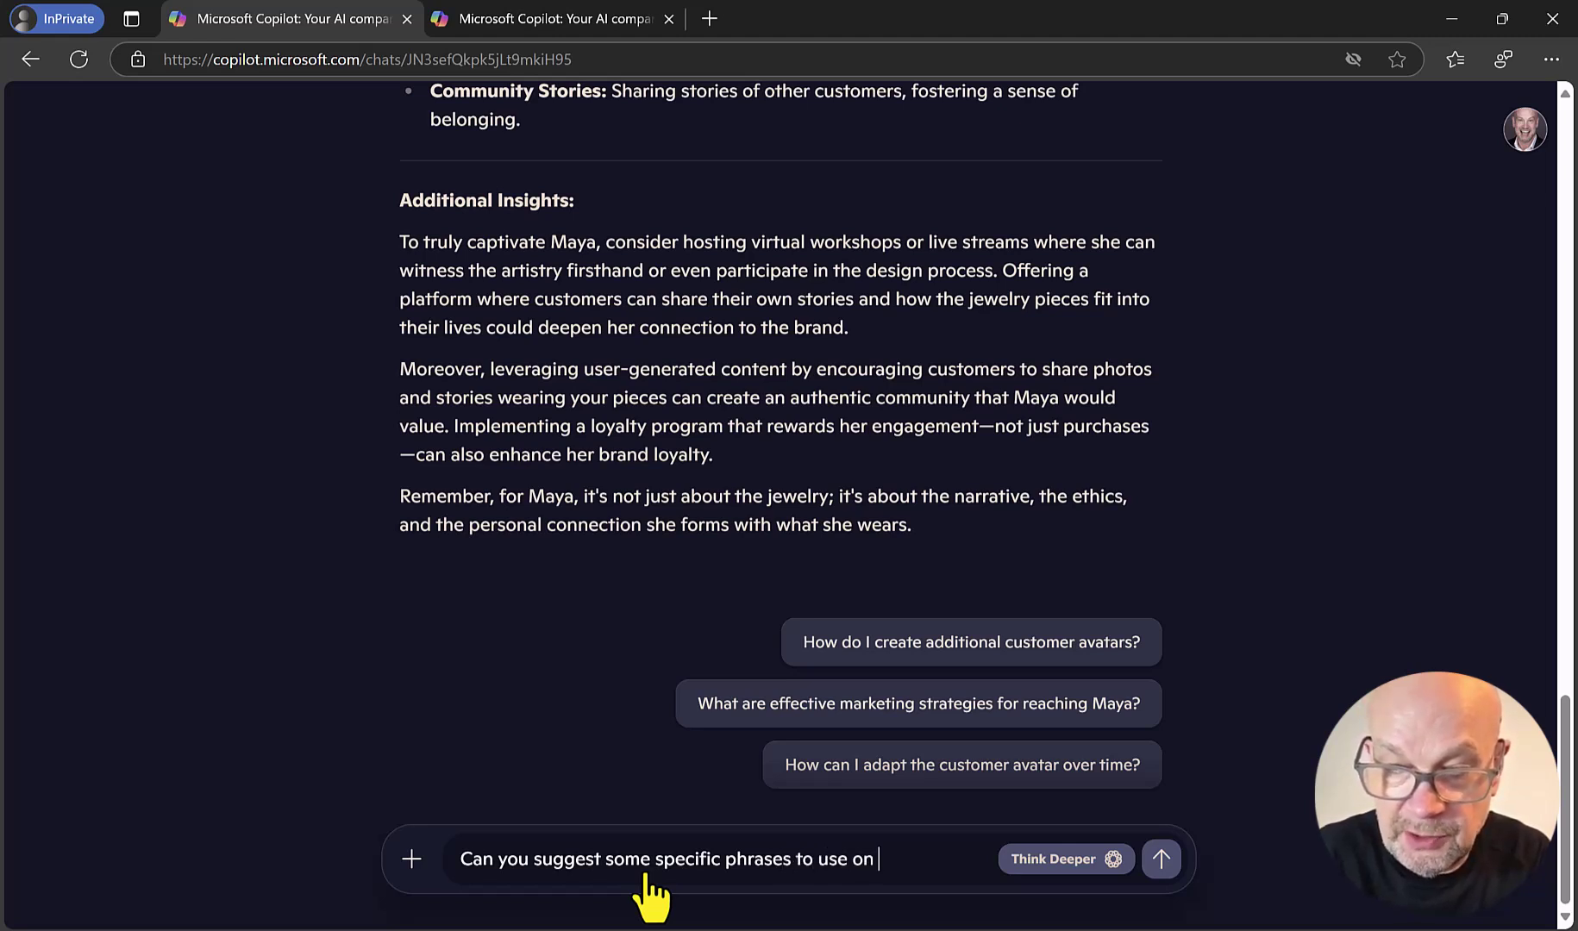
pyautogui.write('social meid')
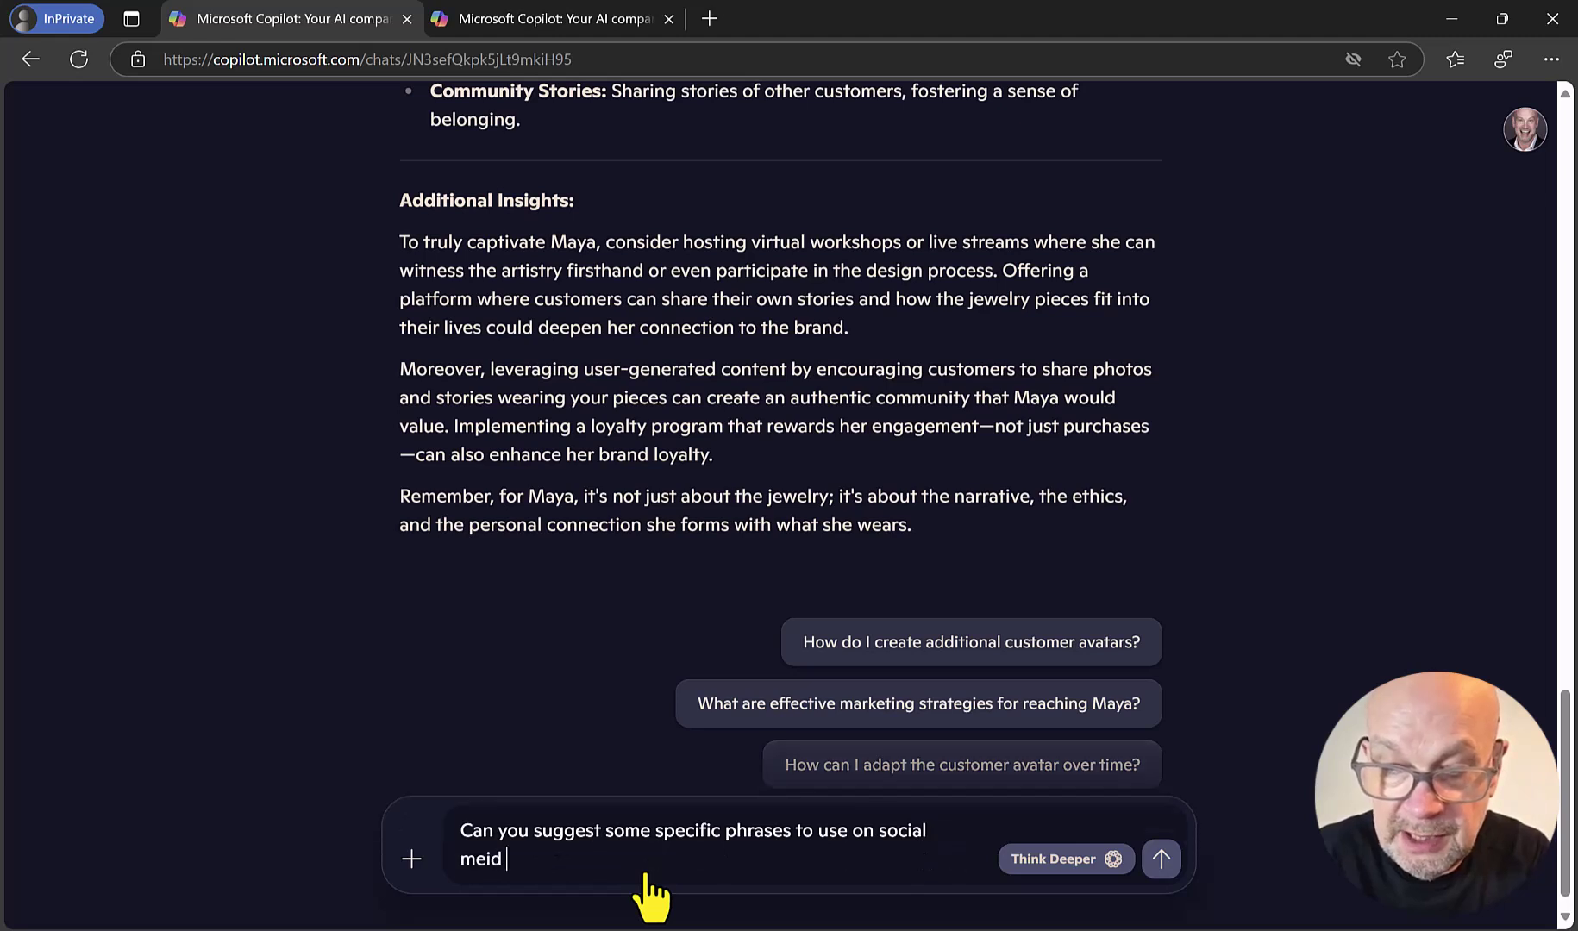
pyautogui.press('BackSpace')
pyautogui.press('BackSpace')
pyautogui.write('dia ')
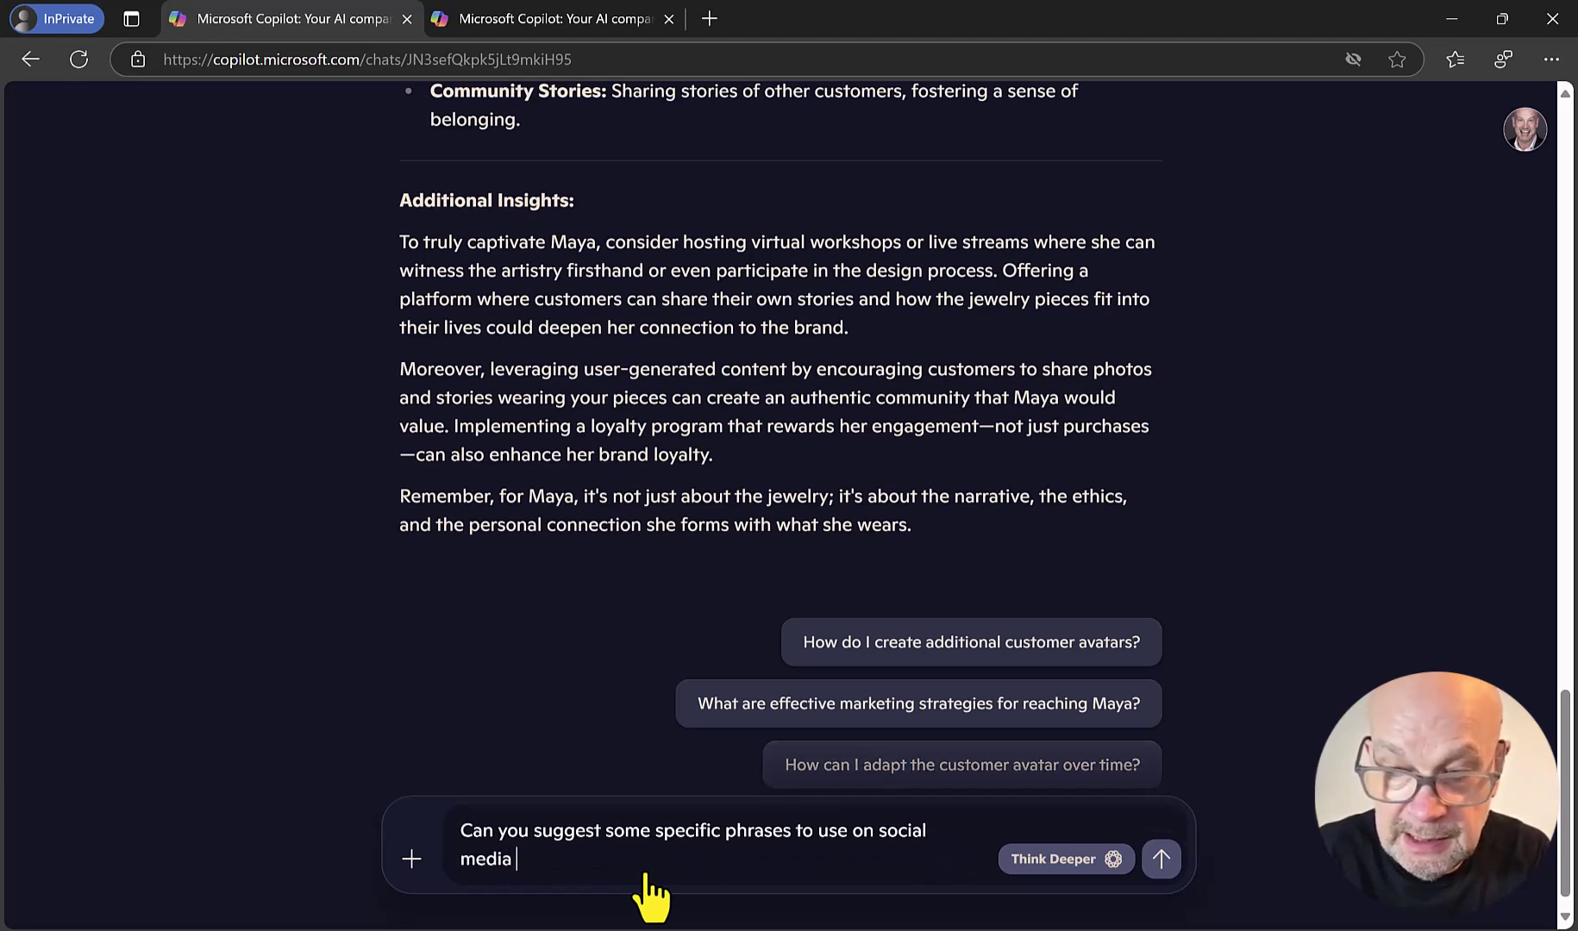
pyautogui.write('and in marketing ')
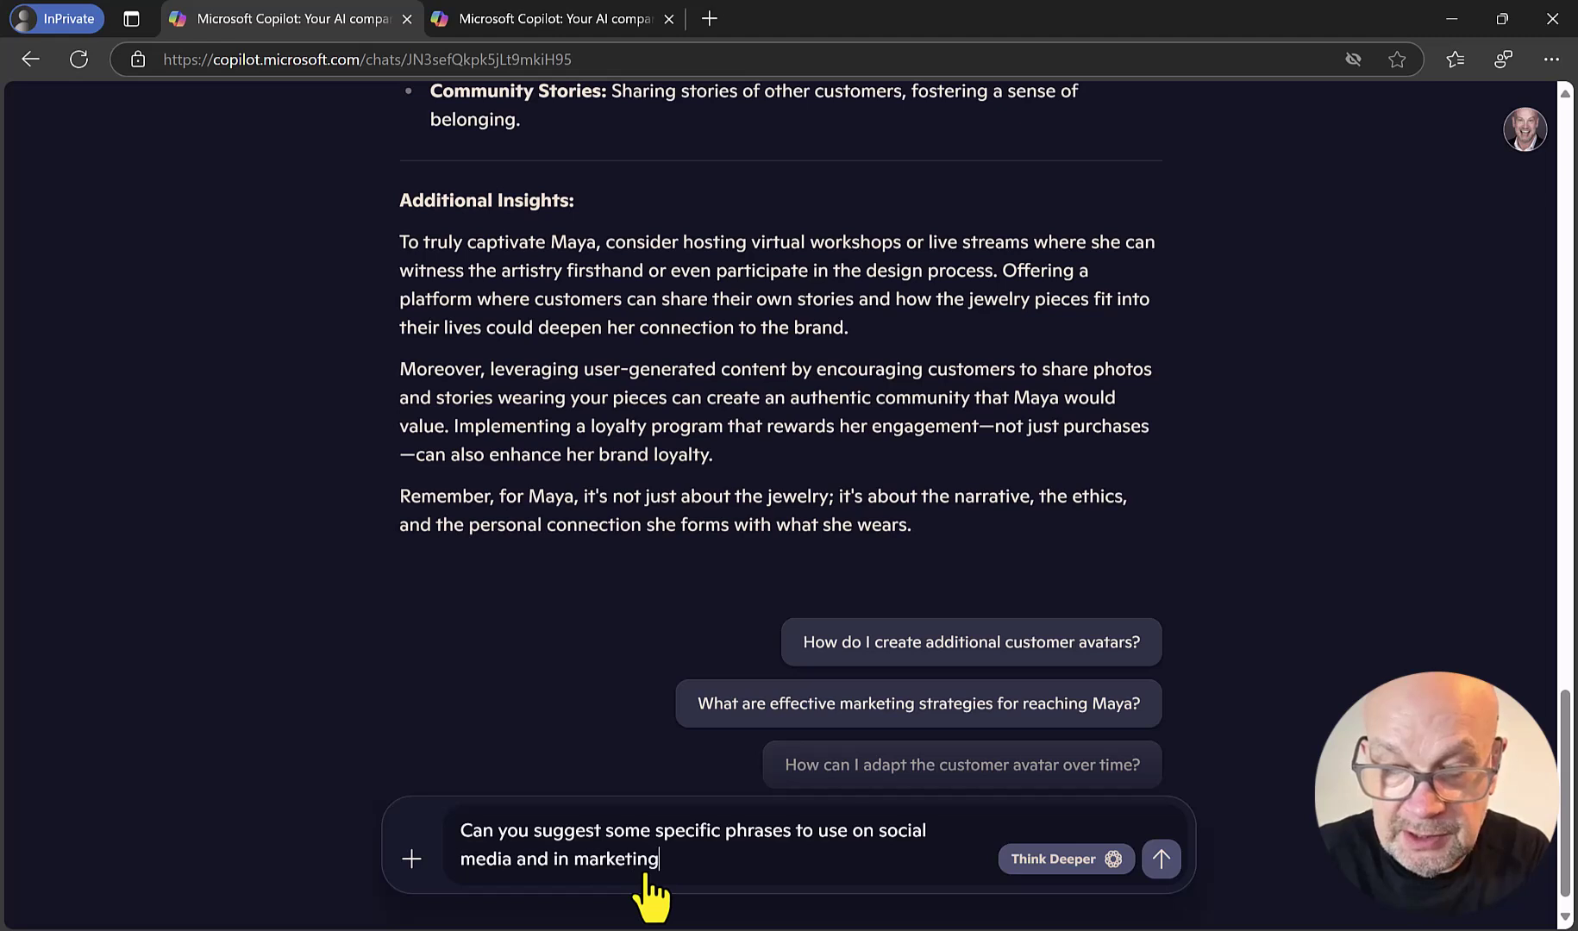
pyautogui.write('materis')
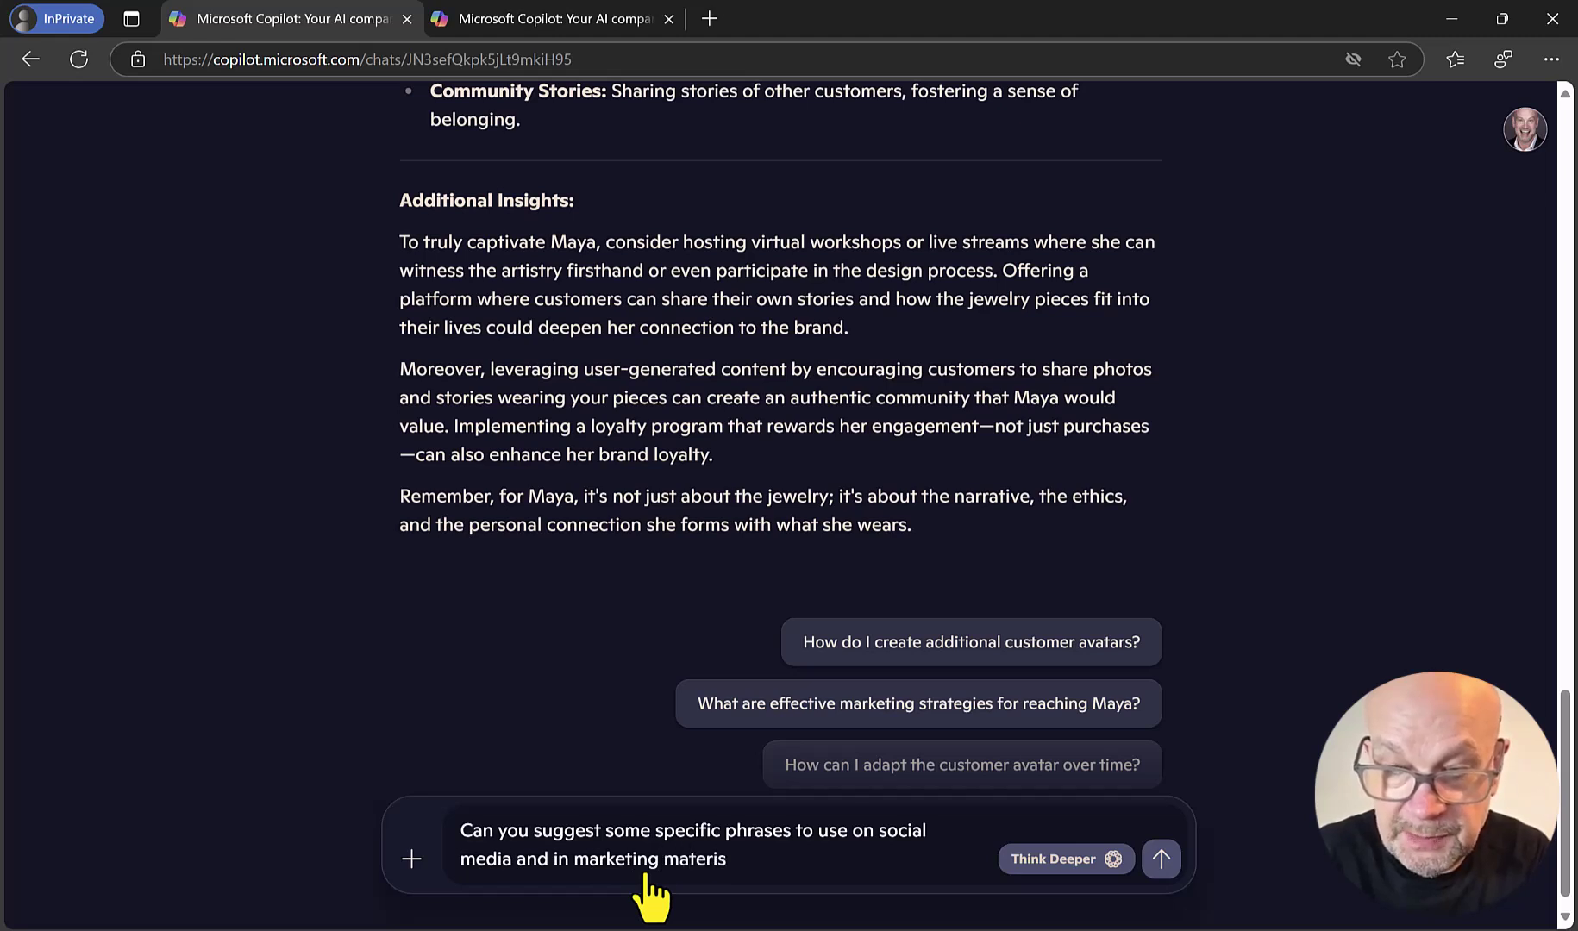
pyautogui.press('BackSpace')
pyautogui.write('als')
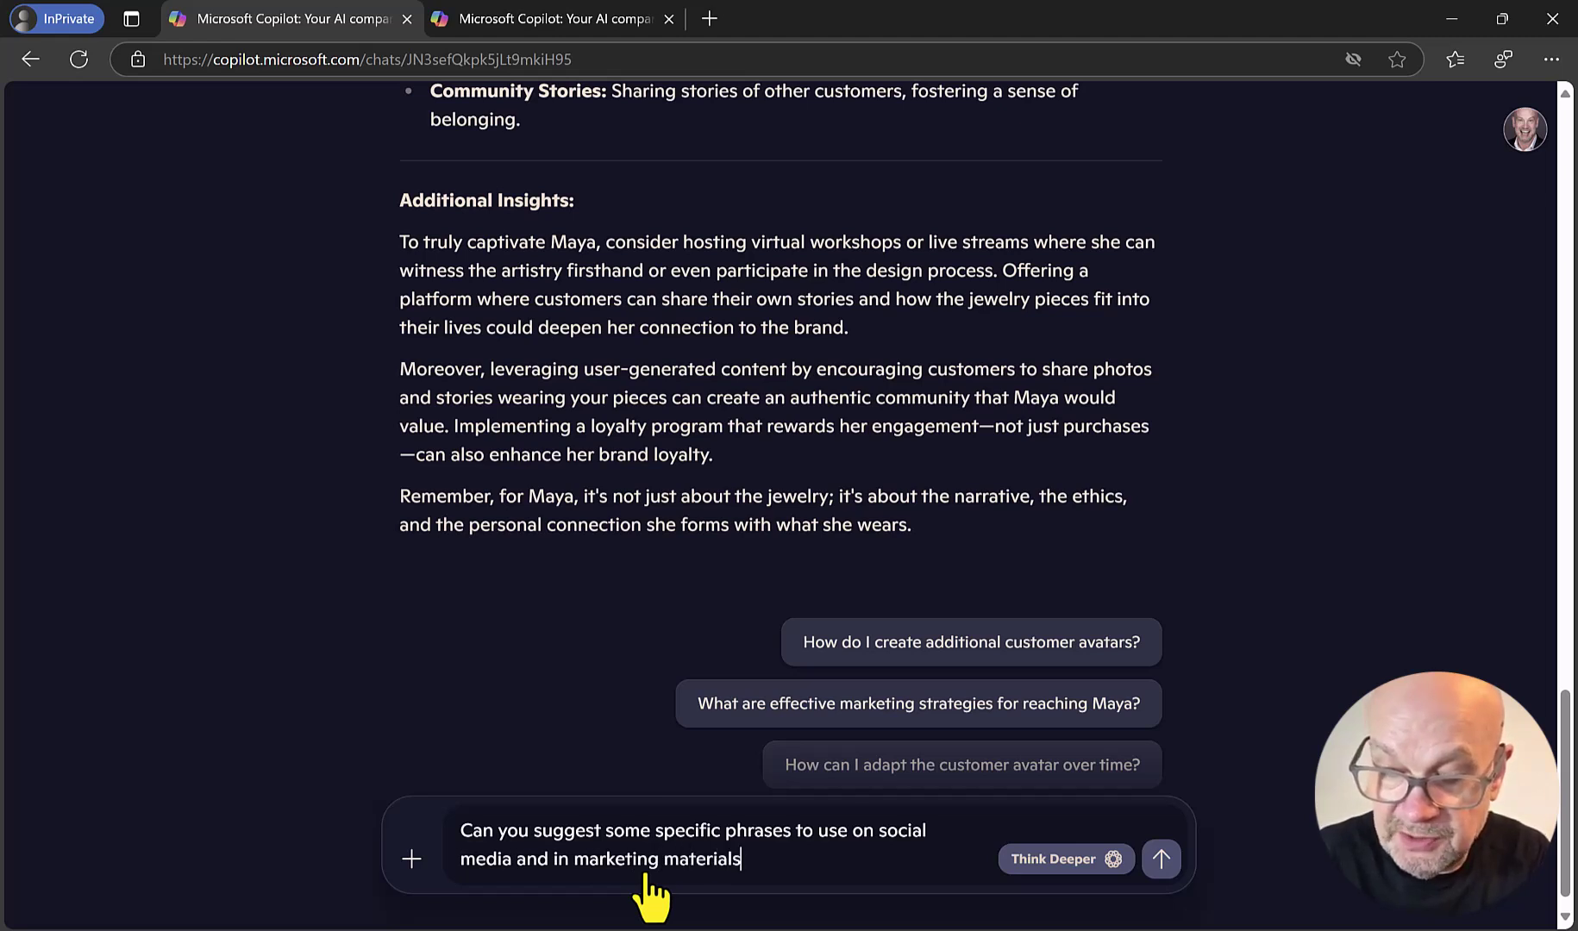
pyautogui.write('?')
pyautogui.press('Return')
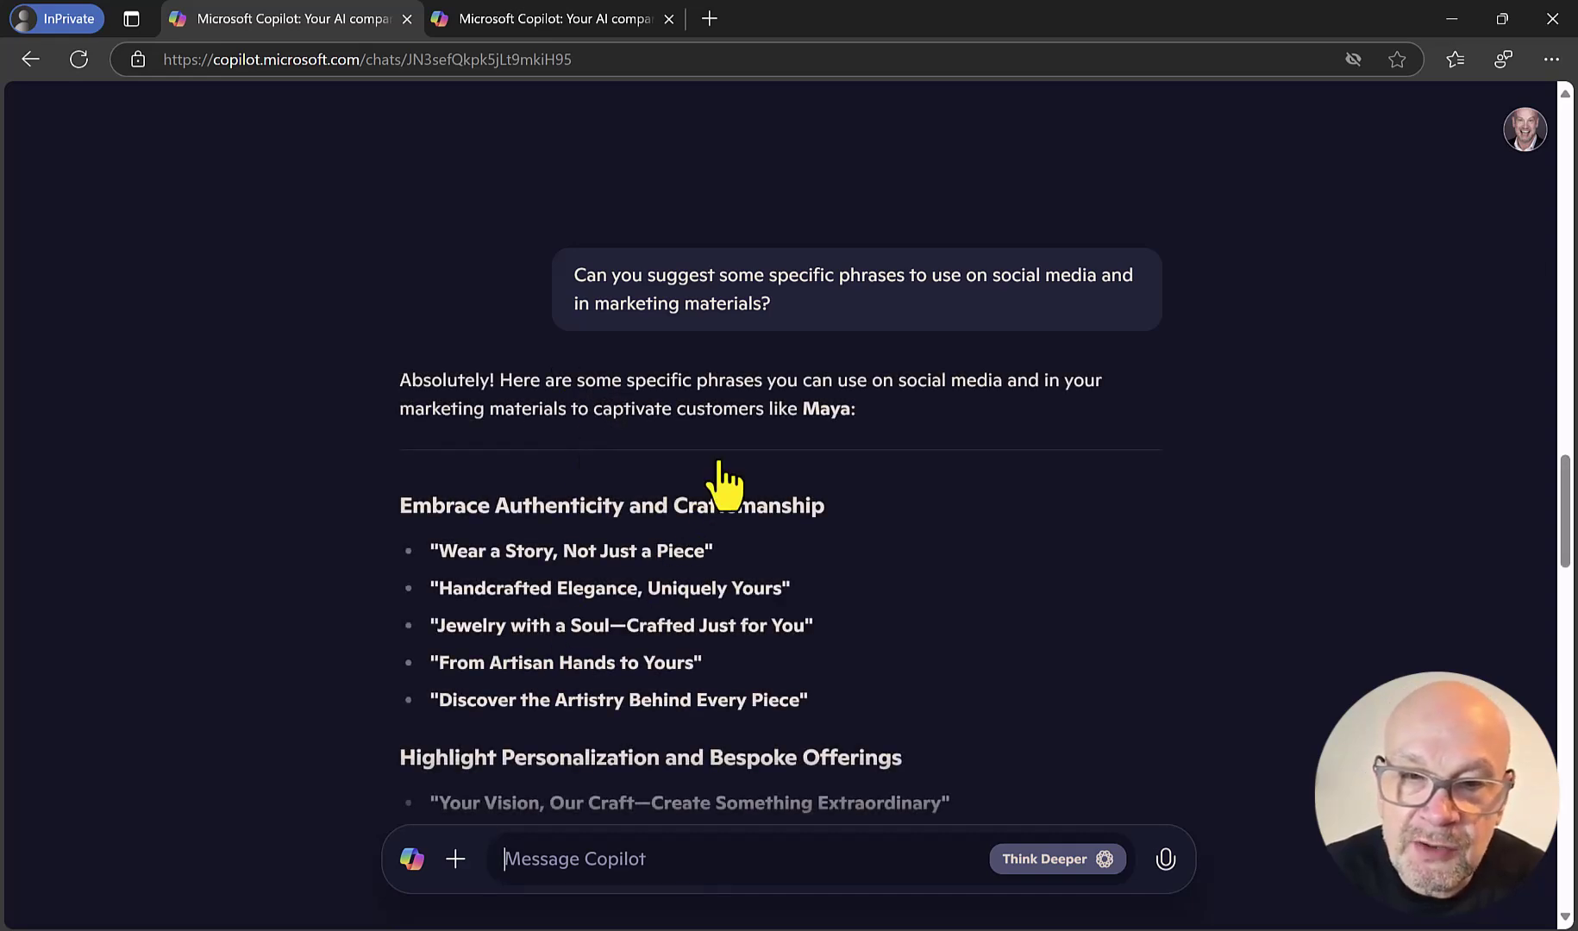
# Step: Scroll the reply down to the Highlight Personalization and Bespoke Offerings slogans
pyautogui.scroll(-2, 720, 481)
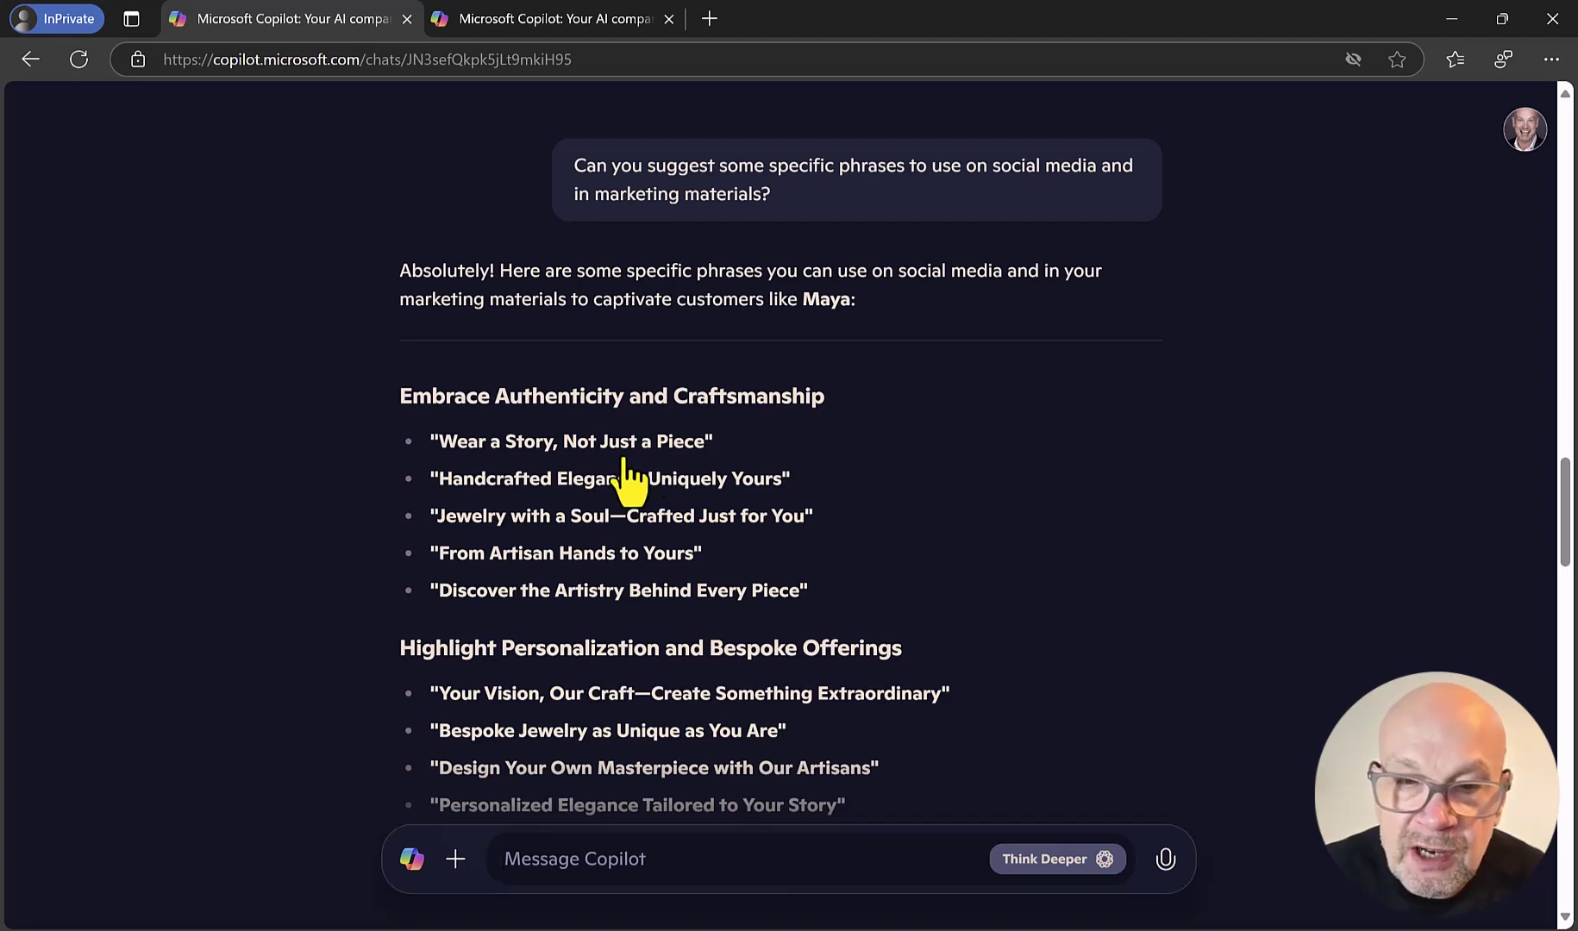
pyautogui.scroll(-2, 623, 460)
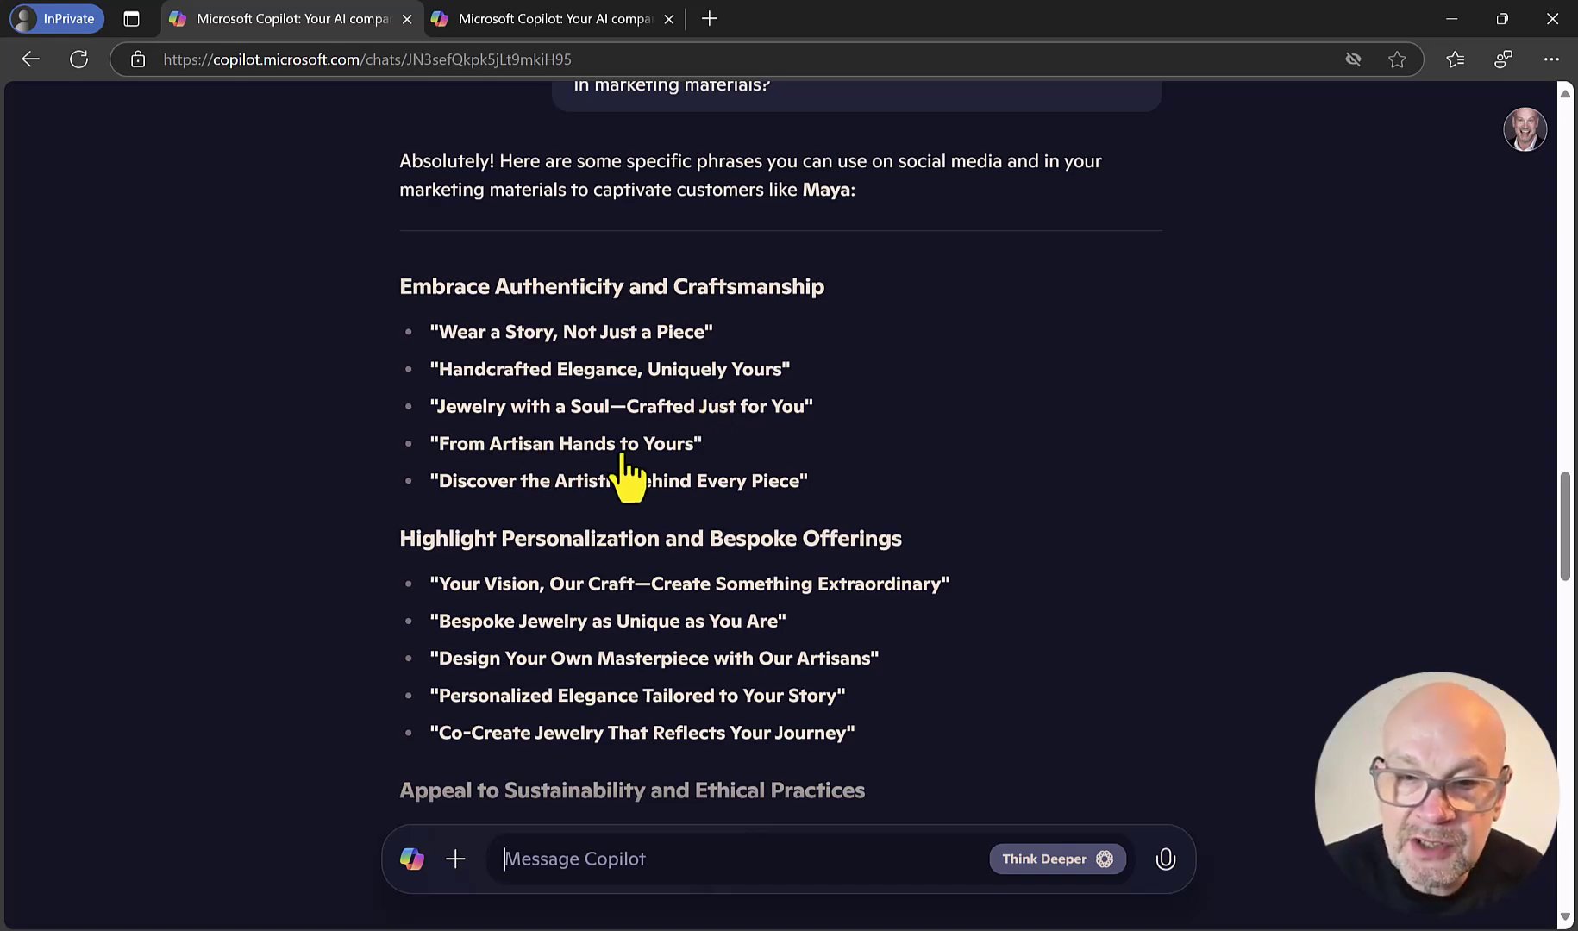
# Step: Scroll through Sample Calls to Action to Additional Ideas, hashtags and visual content suggestions
pyautogui.scroll(-1, 628, 477)
pyautogui.scroll(-1, 621, 466)
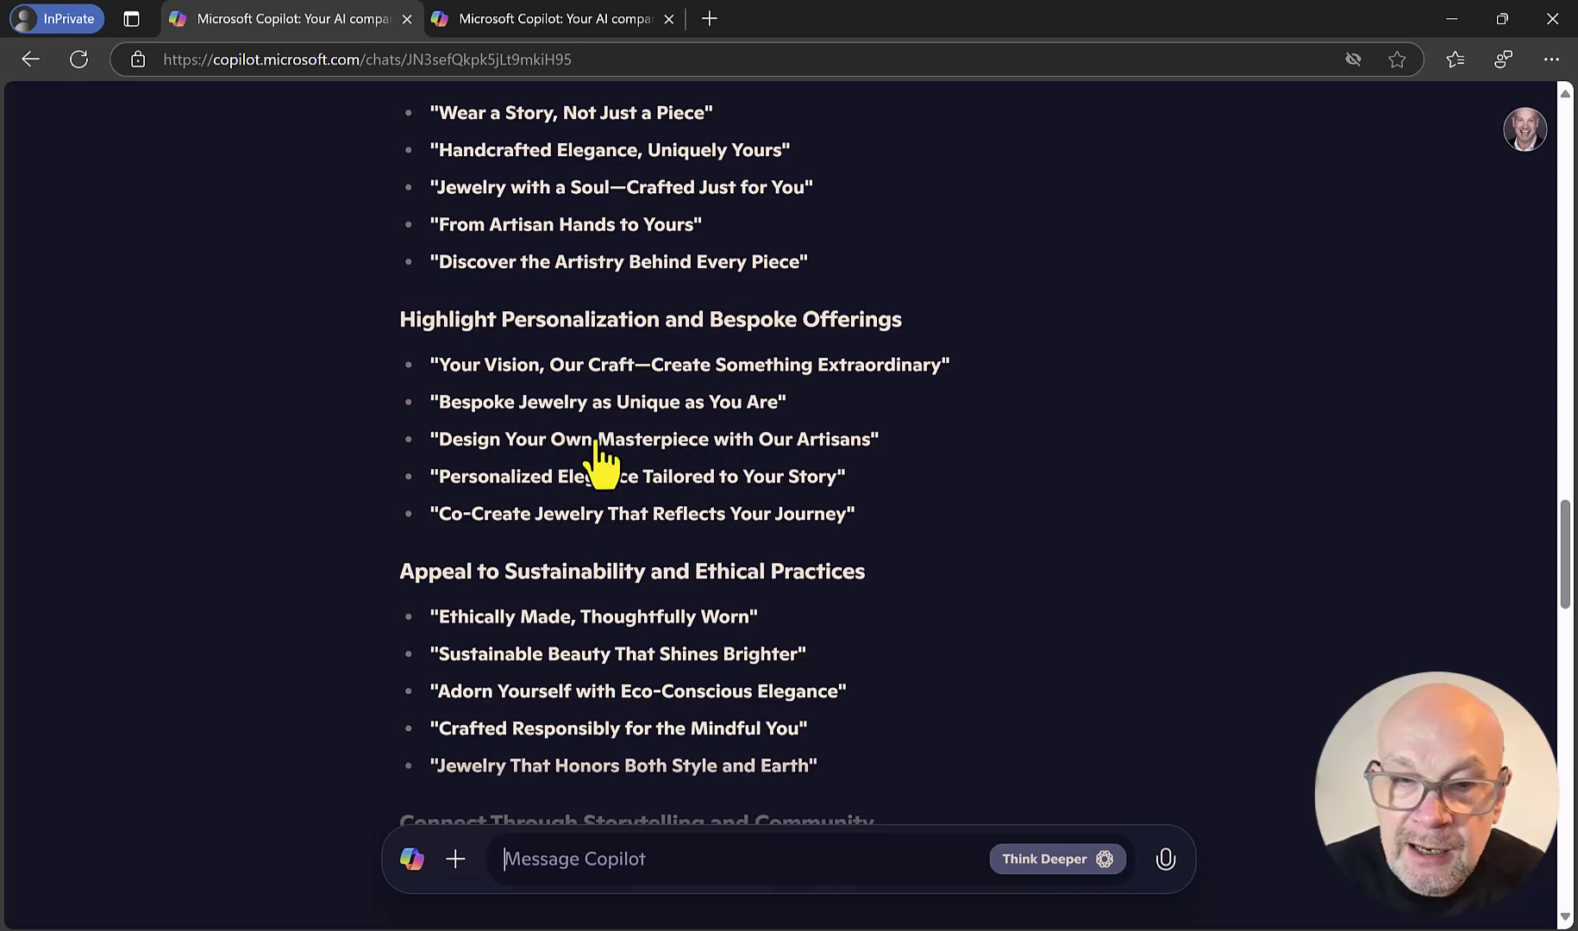
pyautogui.scroll(-1, 676, 414)
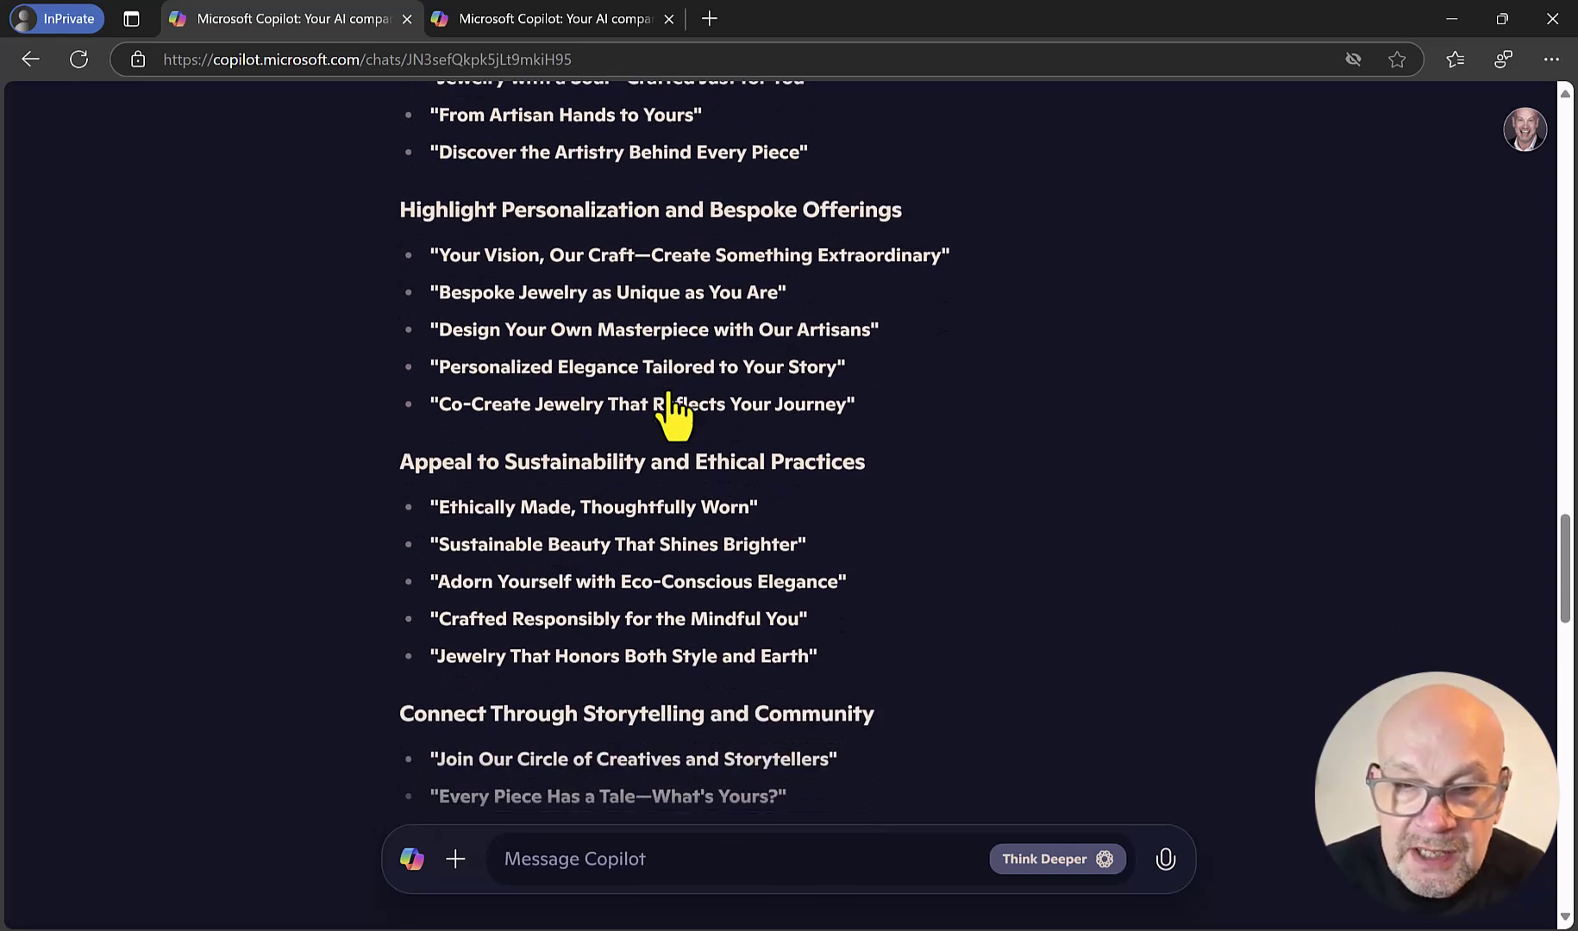
pyautogui.scroll(-4, 672, 414)
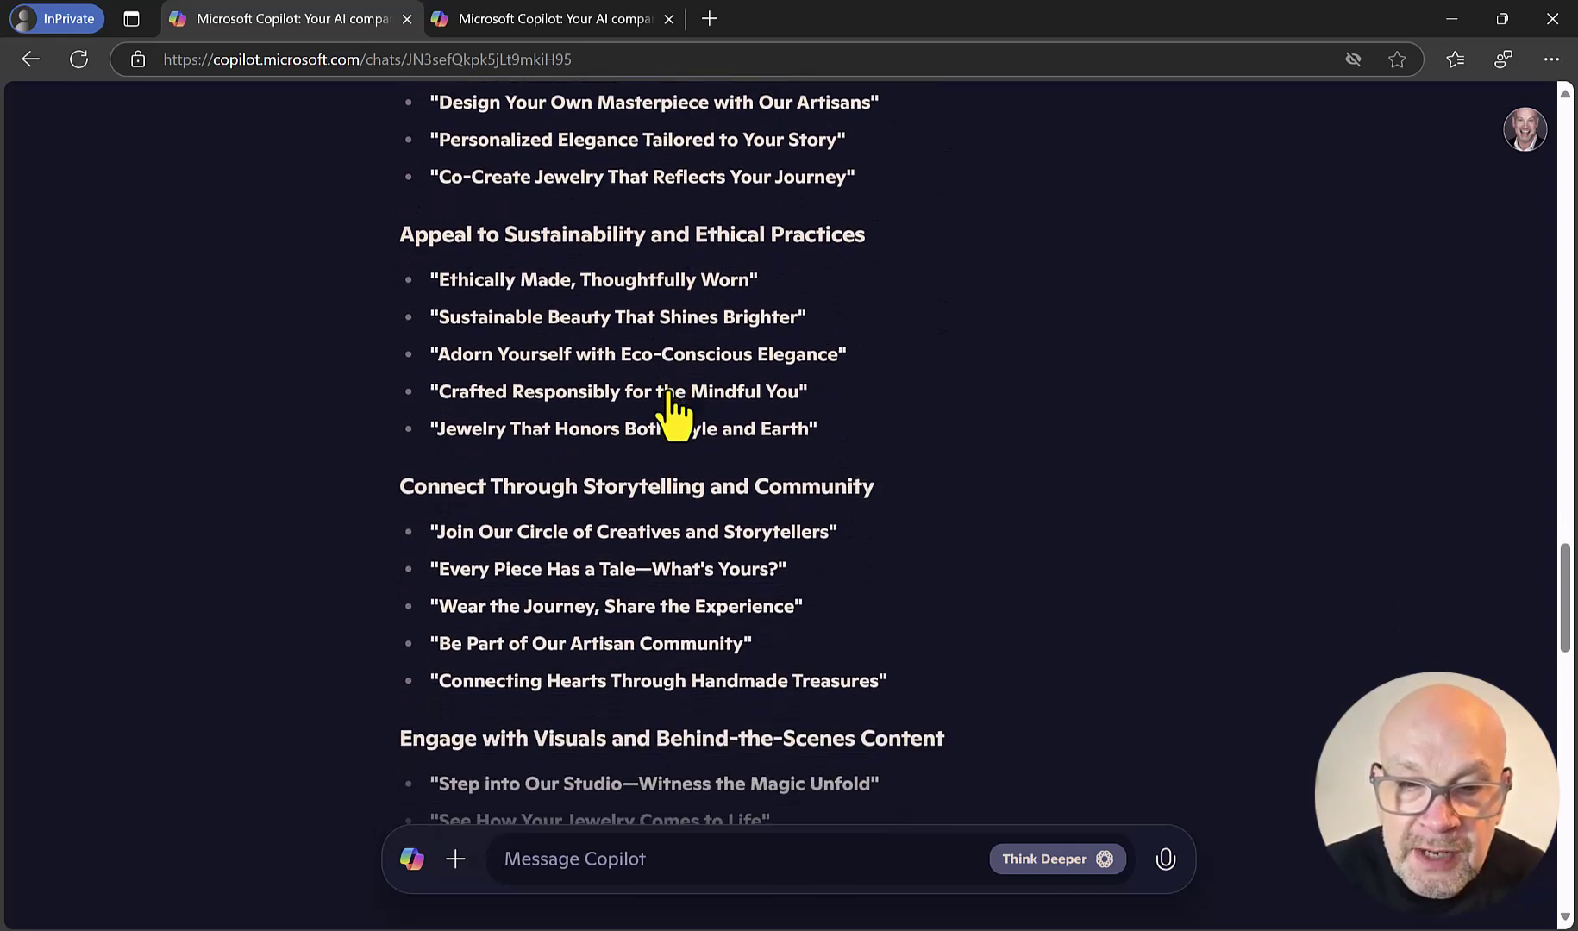
pyautogui.scroll(-1, 673, 414)
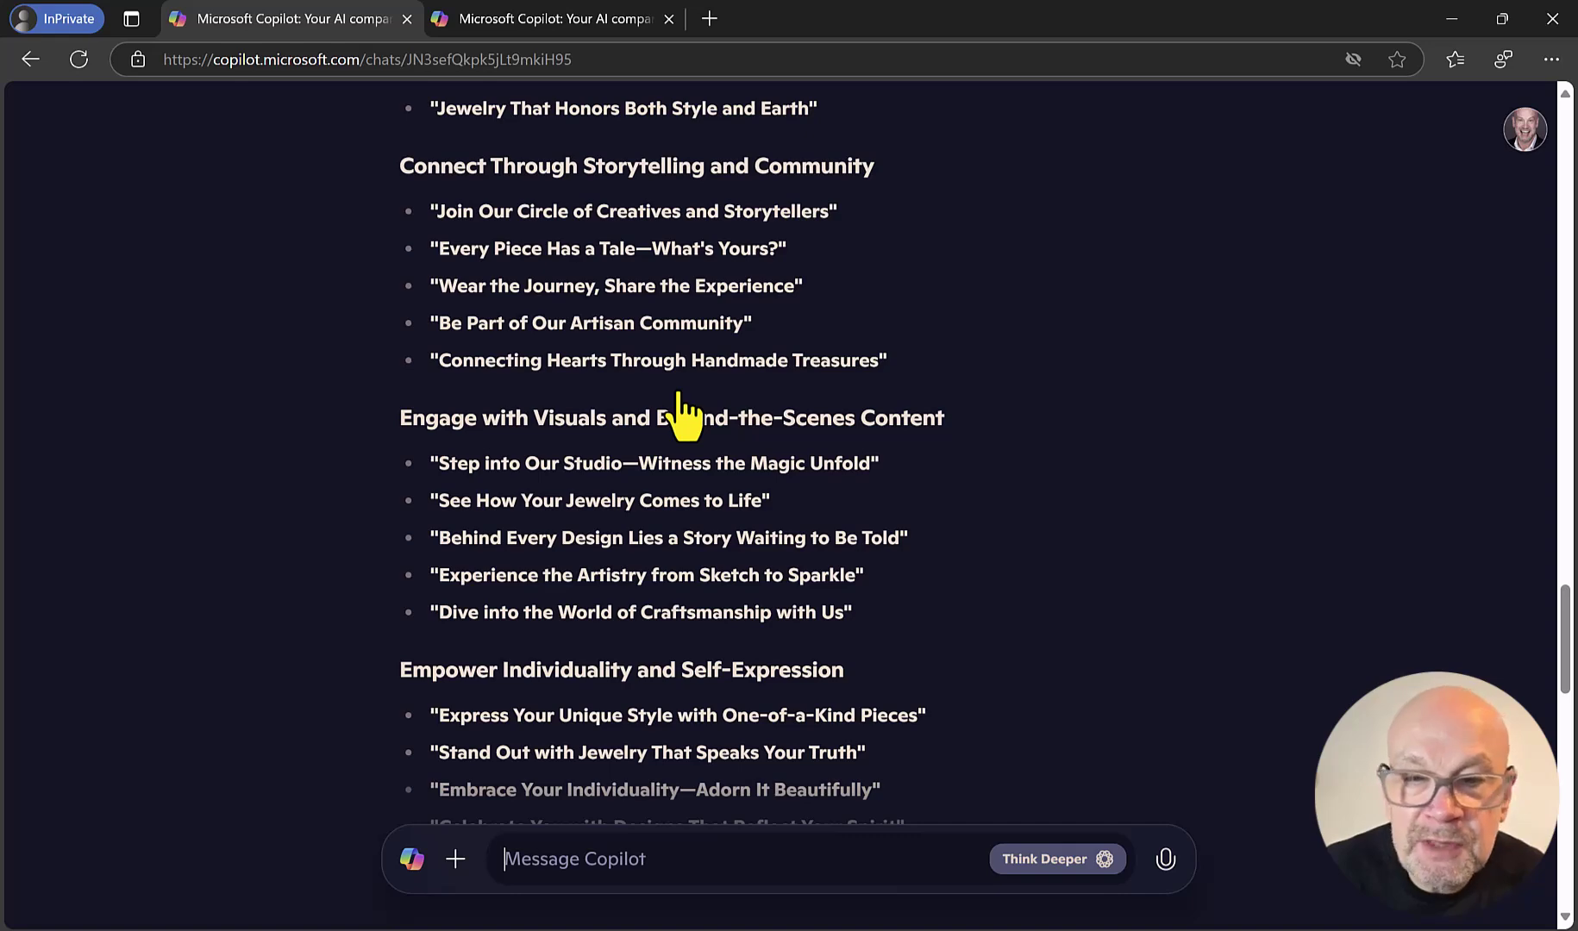
pyautogui.scroll(-5, 684, 415)
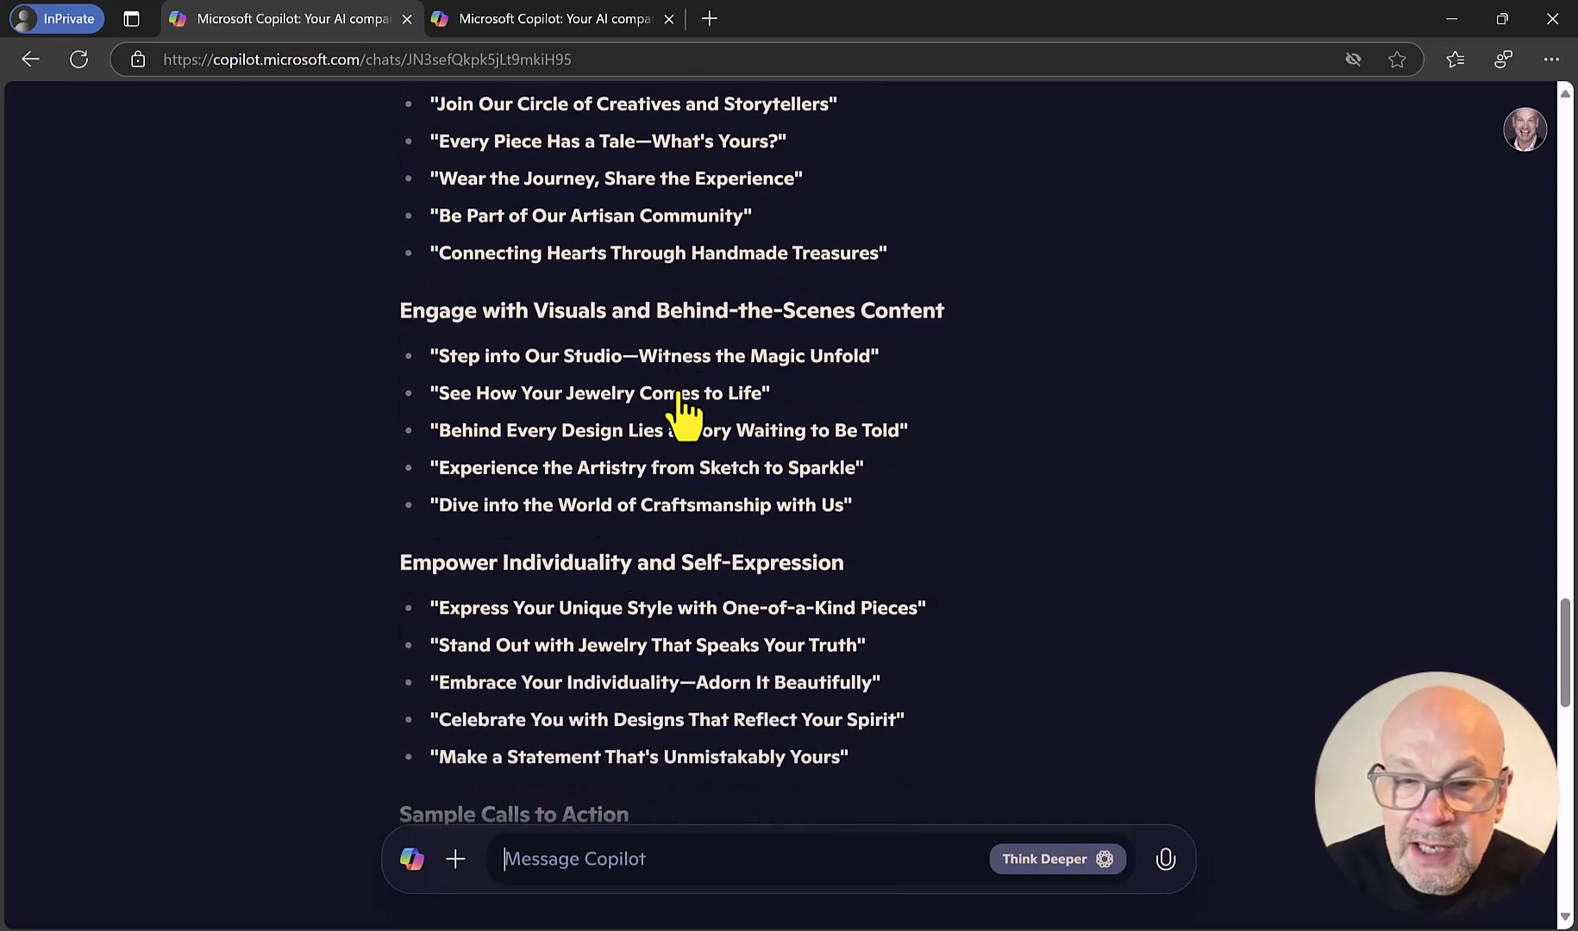
pyautogui.scroll(-2, 682, 406)
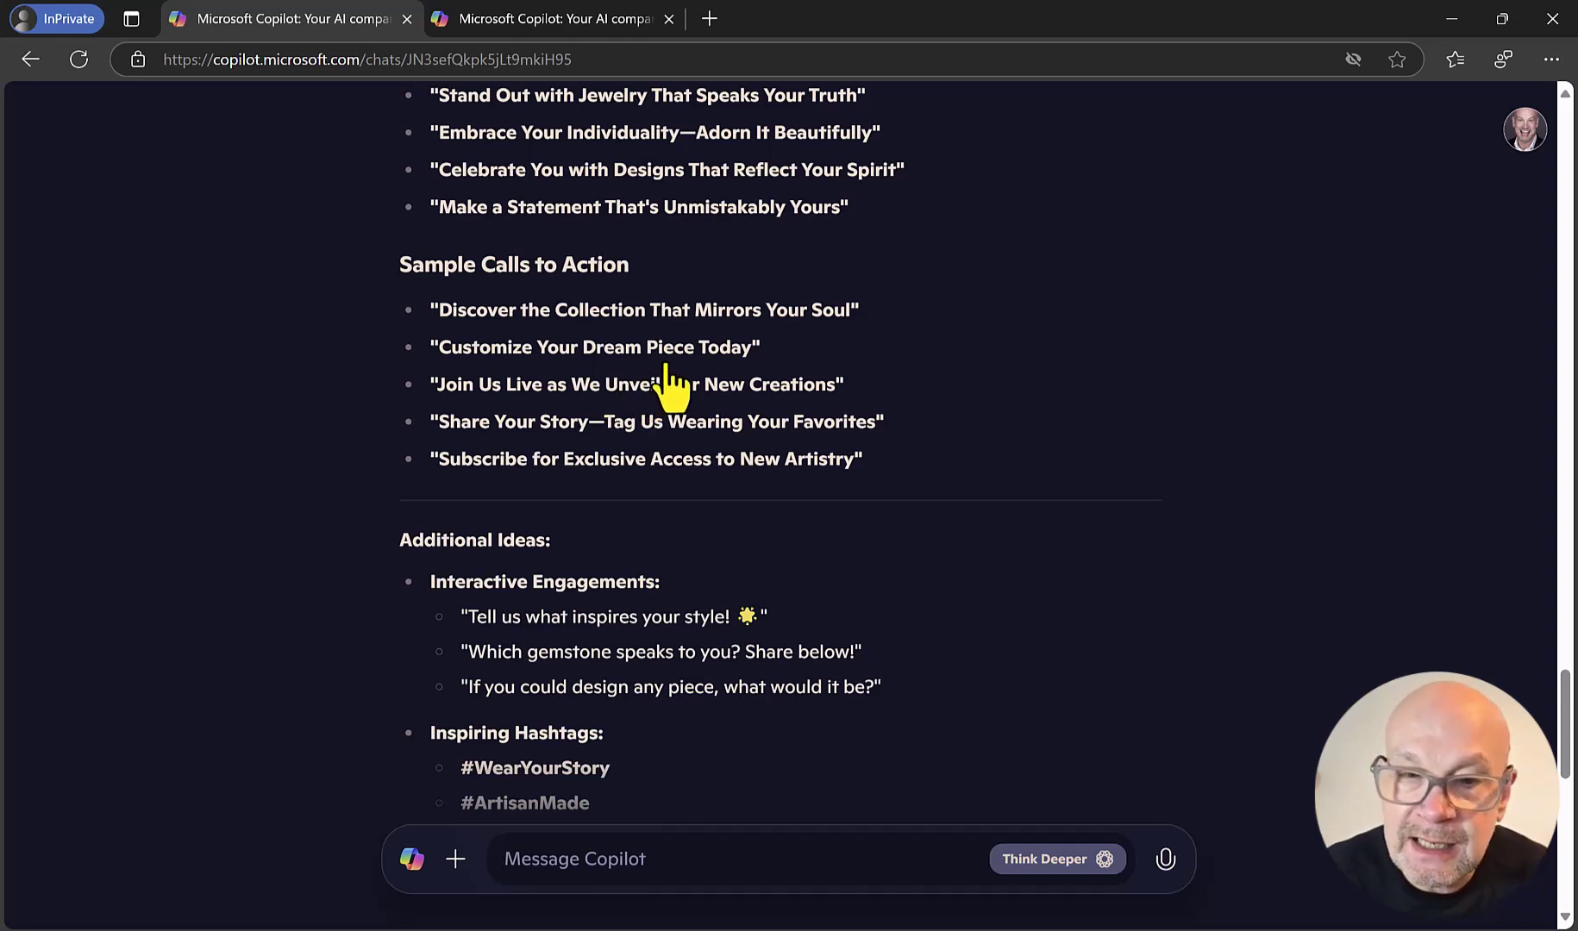
pyautogui.scroll(-1, 672, 384)
pyautogui.scroll(-5, 673, 380)
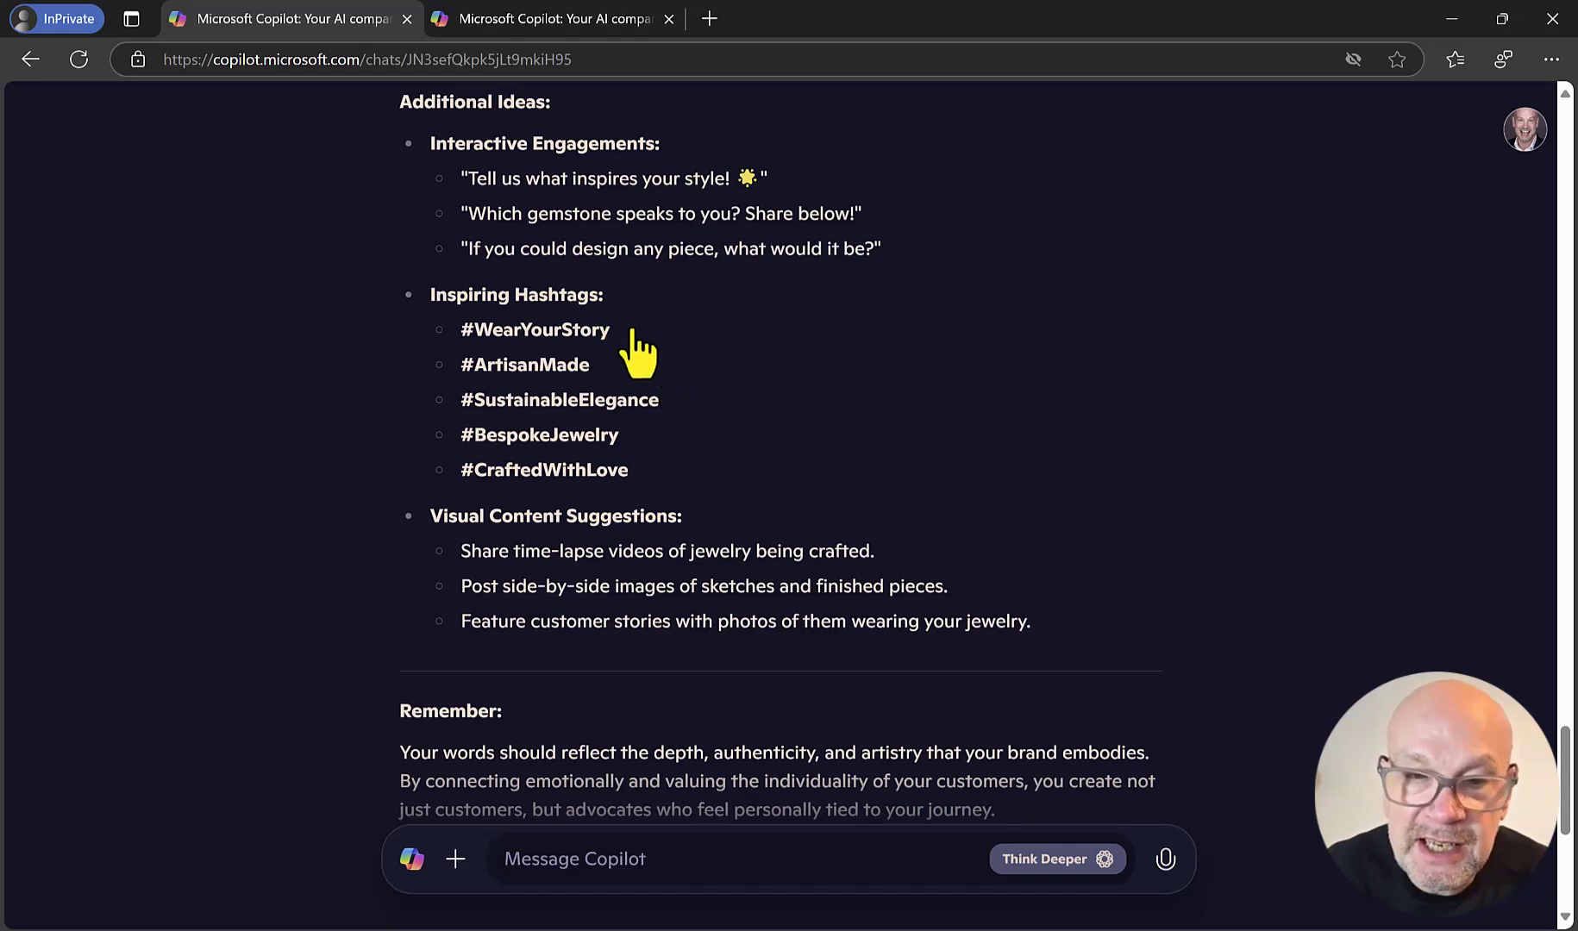
pyautogui.scroll(-3, 635, 341)
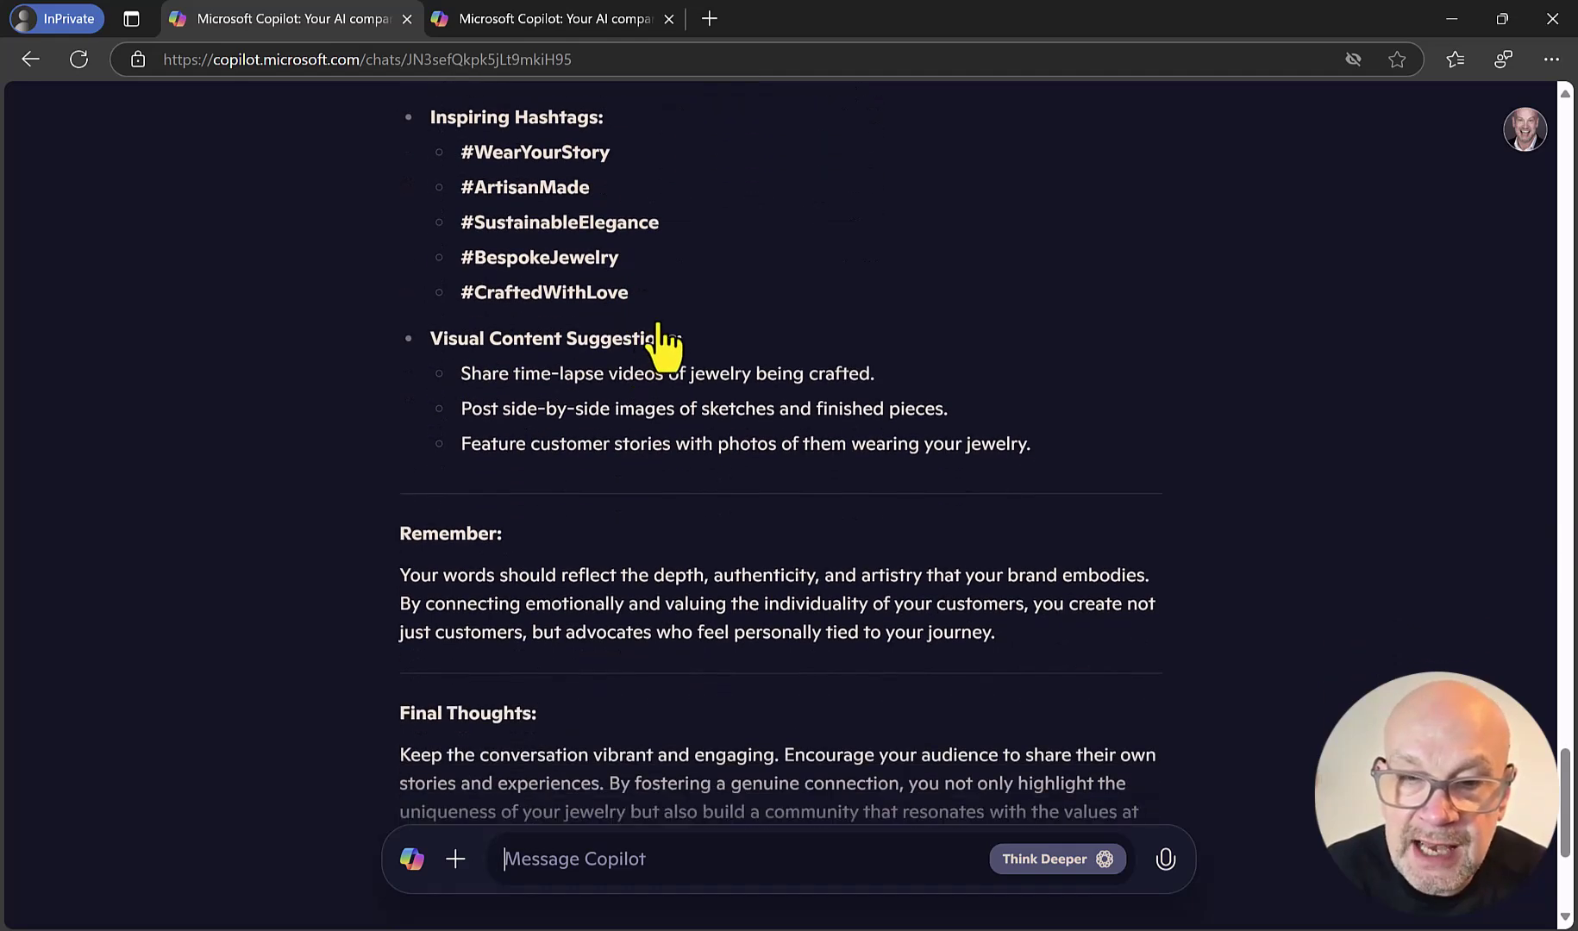
pyautogui.scroll(4, 677, 362)
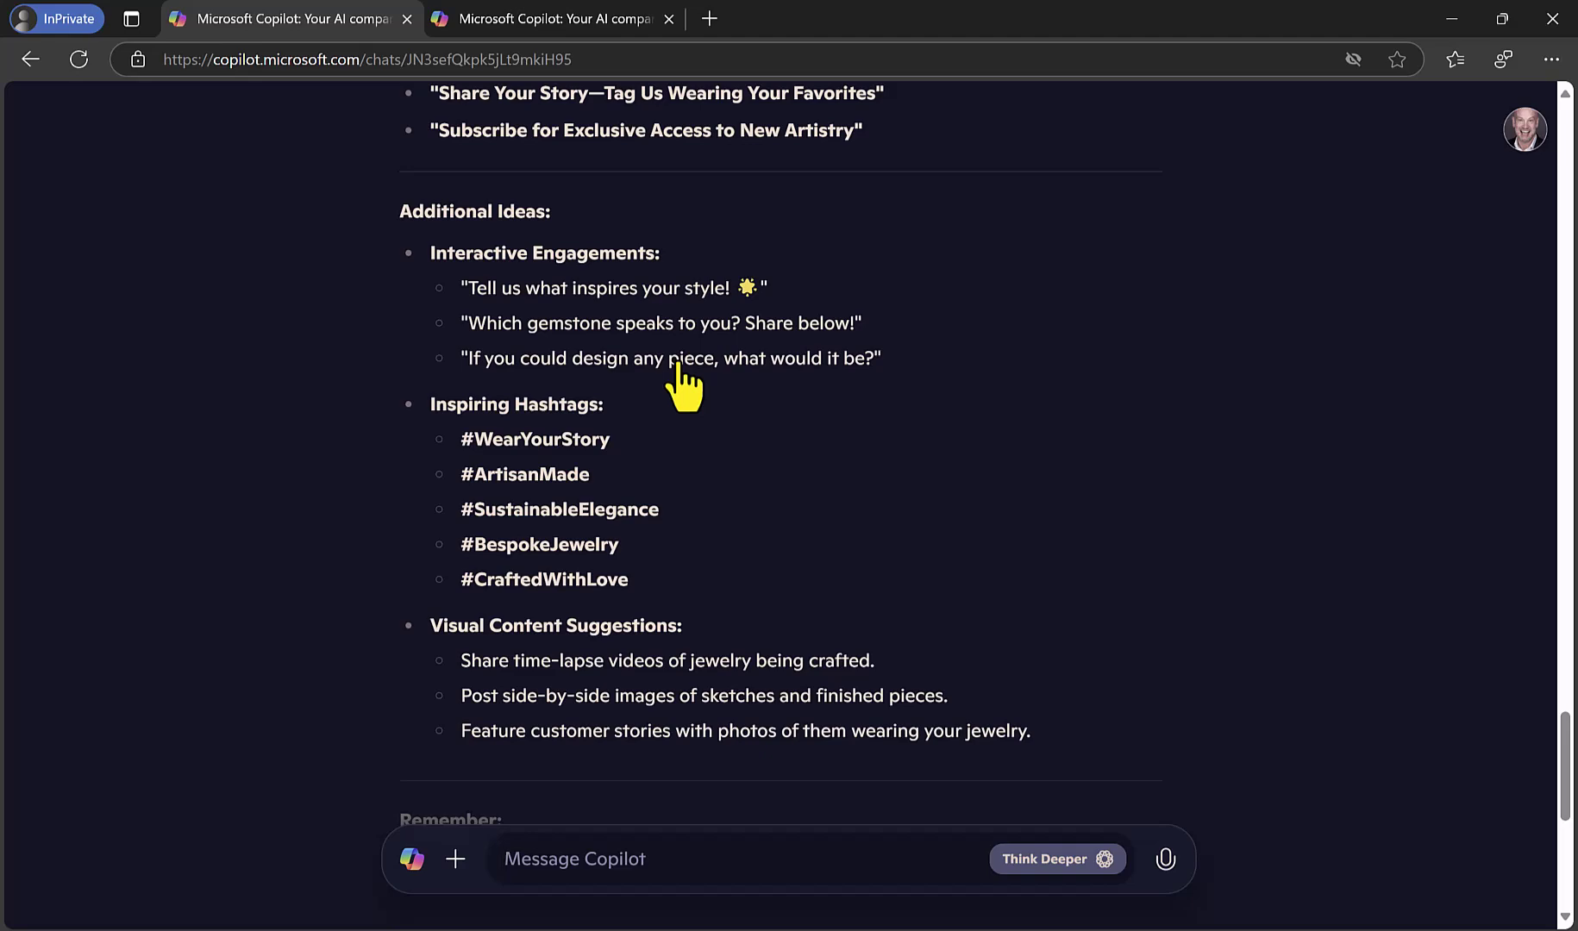